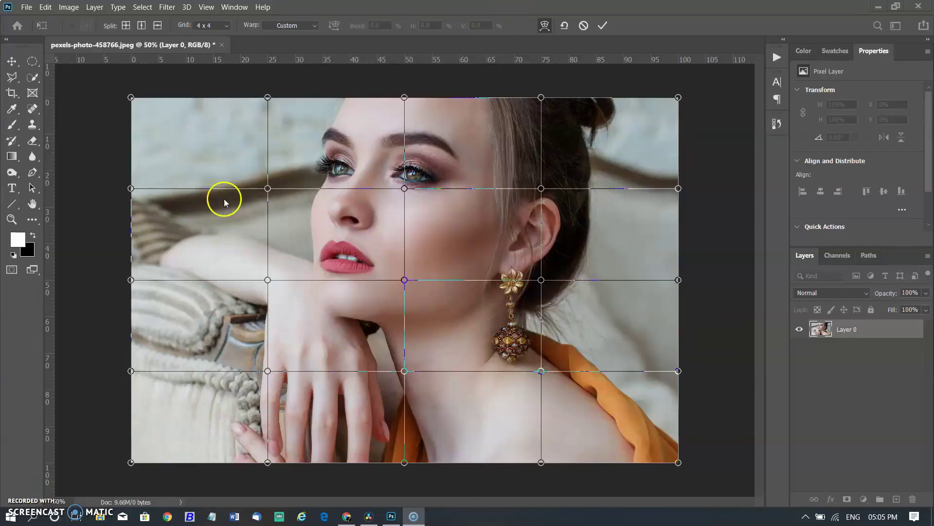
Step: Switch the warp grid to 3x3 then 5x5, and bow the right and top-right edges outward
click(228, 27)
click(217, 62)
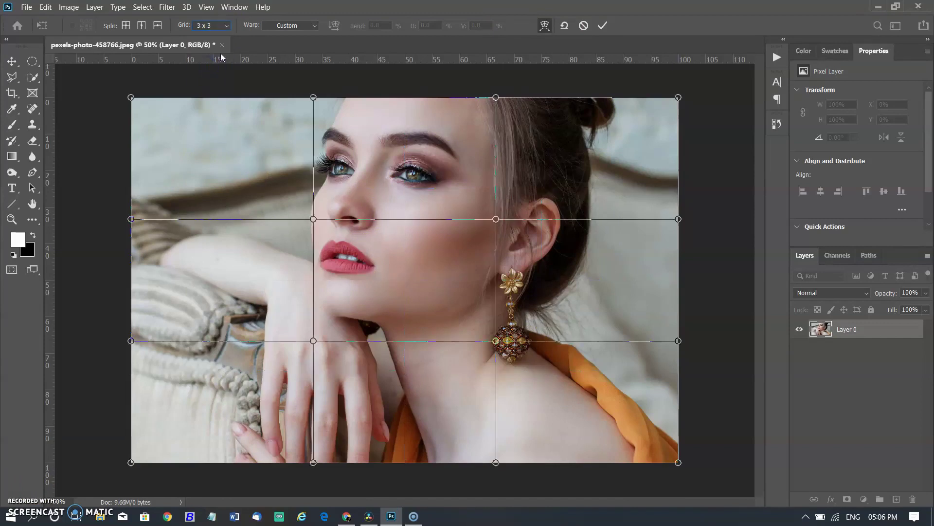
click(228, 27)
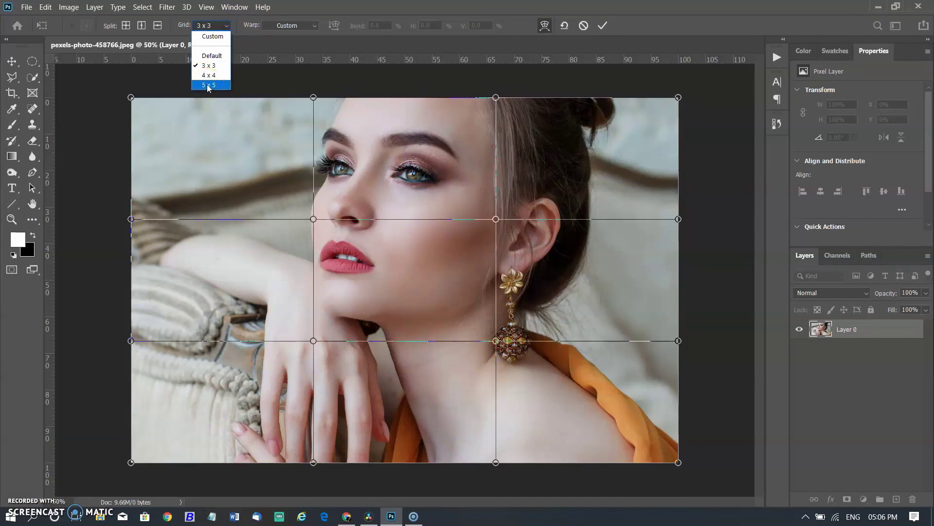
click(208, 85)
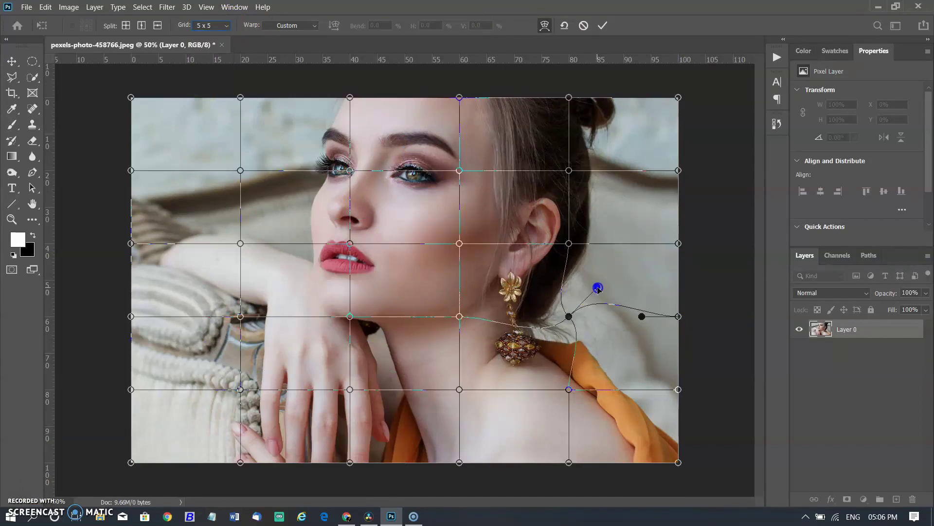
mouse_move(682, 244)
mouse_down()
mouse_move(704, 229)
mouse_move(707, 294)
mouse_up()
drag(704, 204, 723, 171)
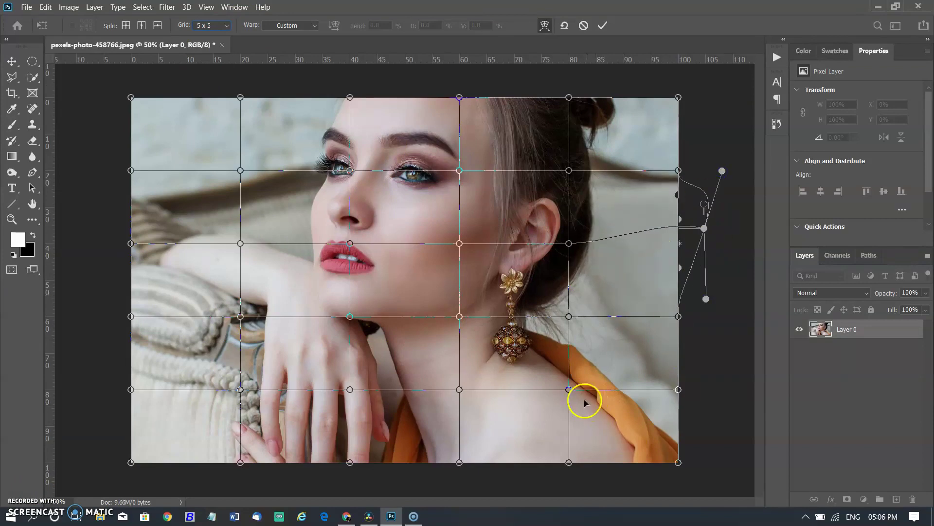
drag(642, 98, 659, 84)
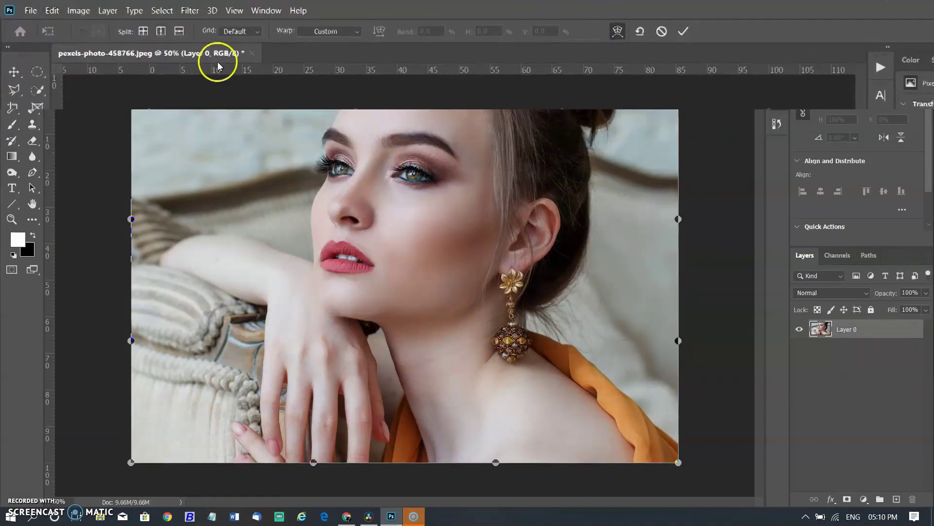
Step: Try the 3x3, 4x4 and 5x5 warp grid presets in turn
click(241, 31)
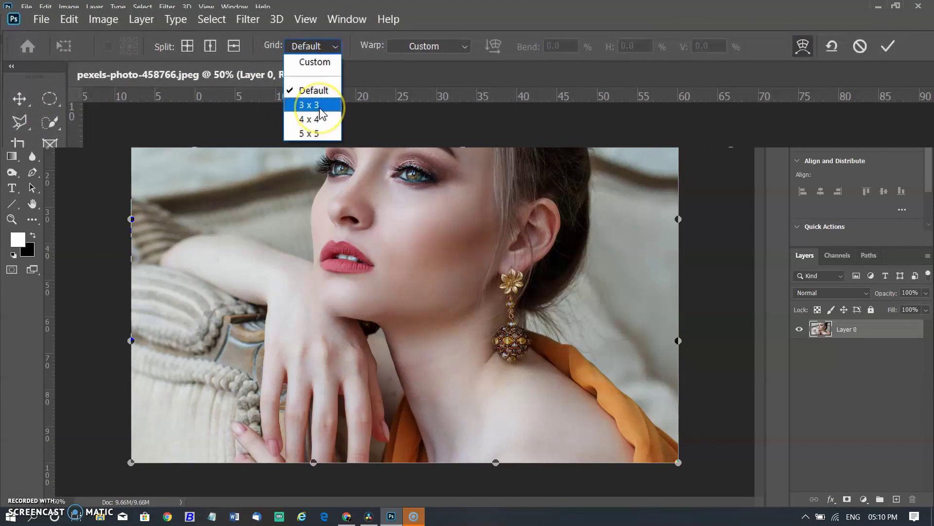
click(319, 105)
click(333, 46)
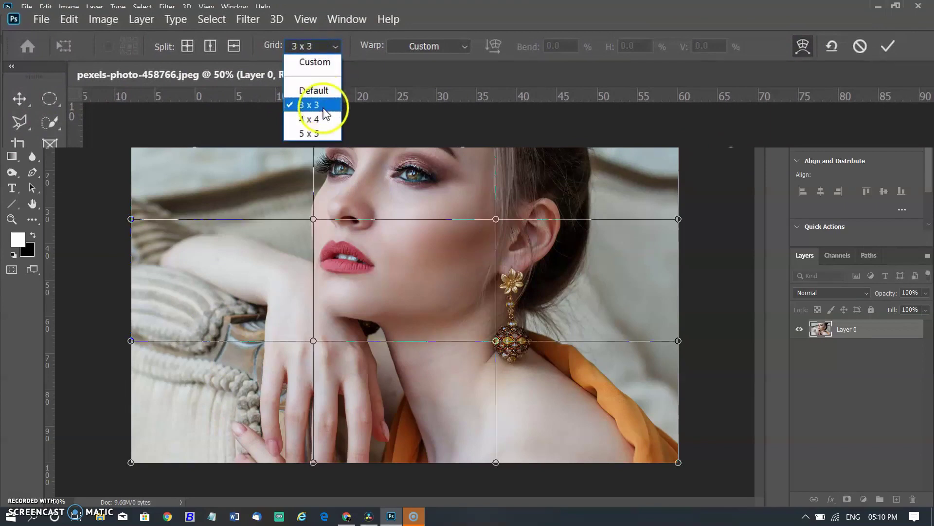
click(318, 122)
click(336, 46)
click(313, 134)
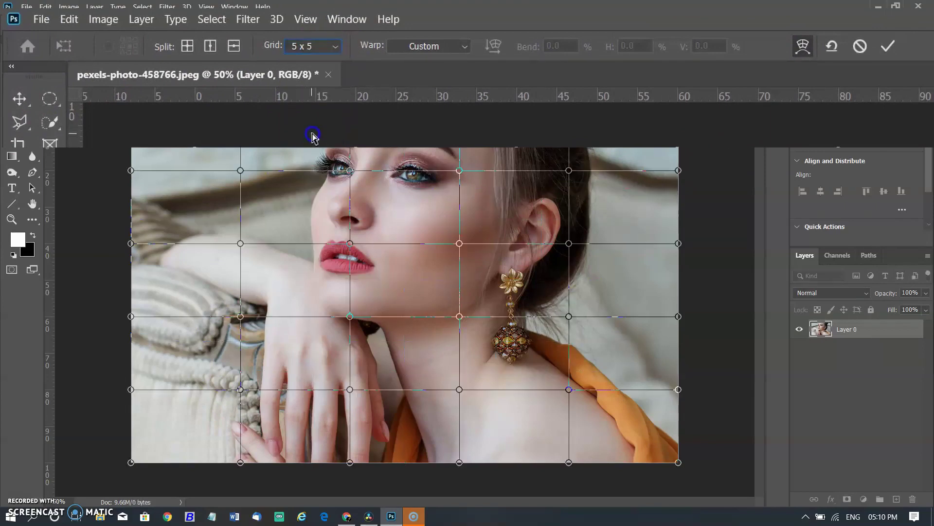
Step: Set a custom 10 by 10 warp grid
click(335, 46)
click(311, 58)
click(389, 214)
text(10)
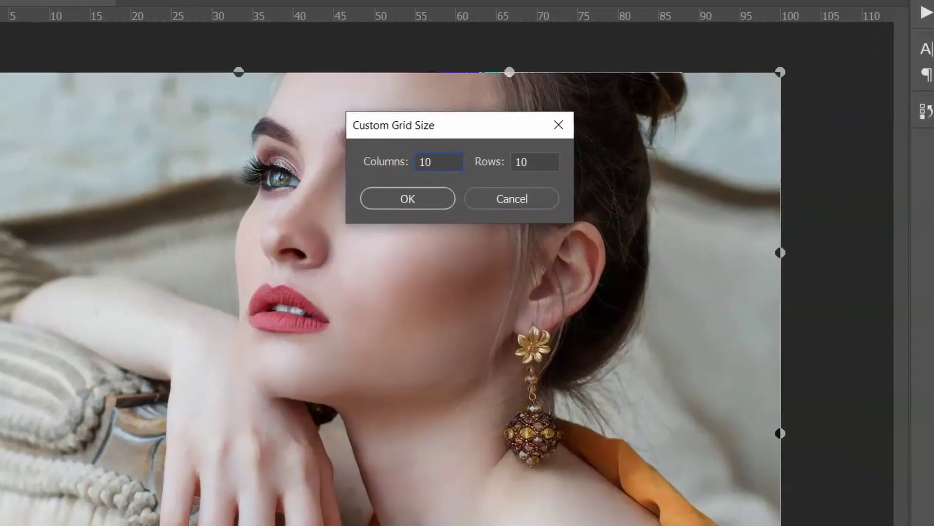
key(Tab)
key(Return)
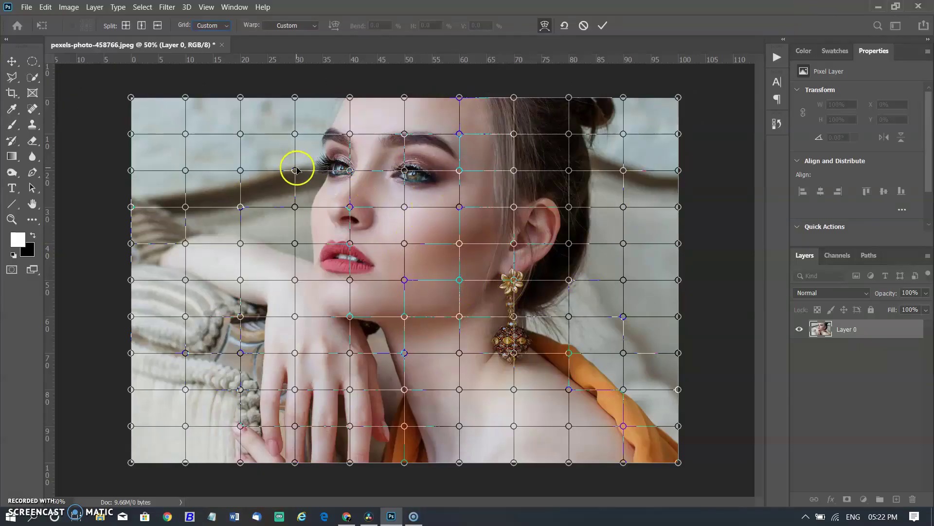
Step: Nudge the mesh point beside the nose, then reset the grid to Default
click(295, 171)
drag(350, 207, 359, 199)
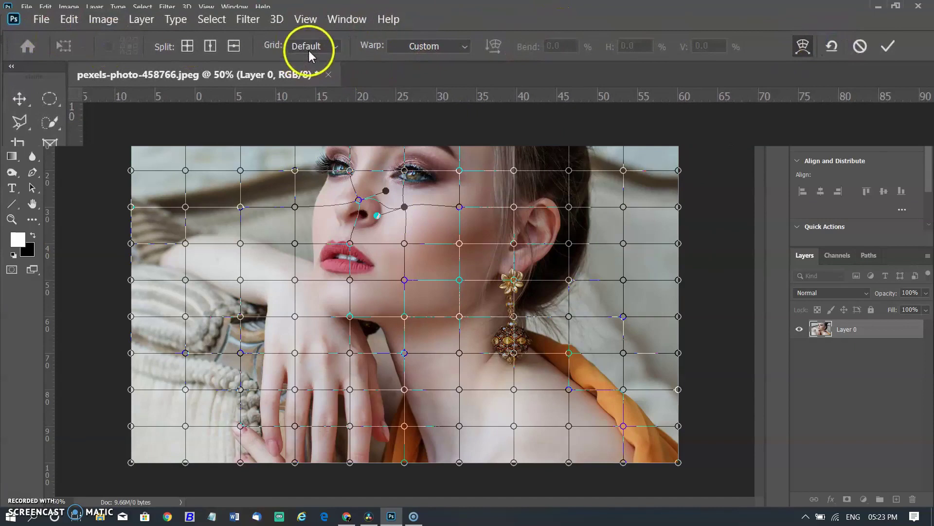
click(311, 46)
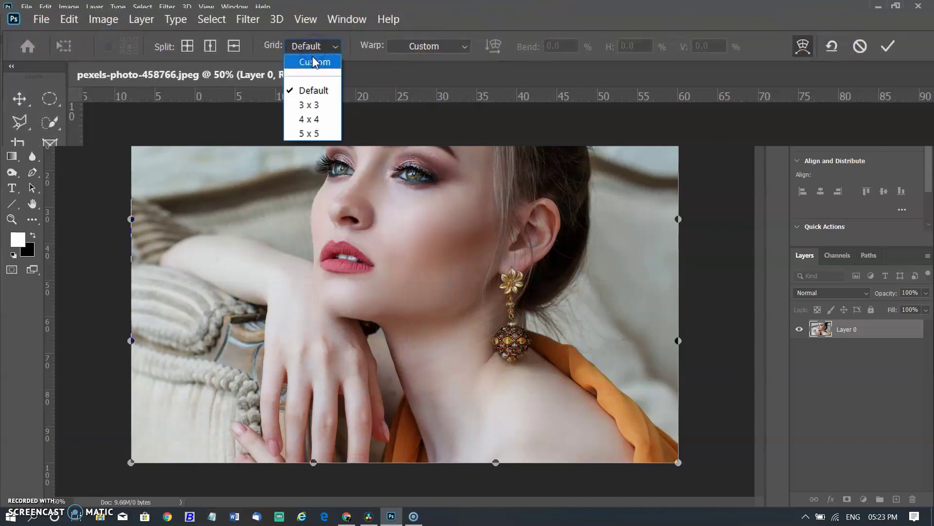
click(314, 91)
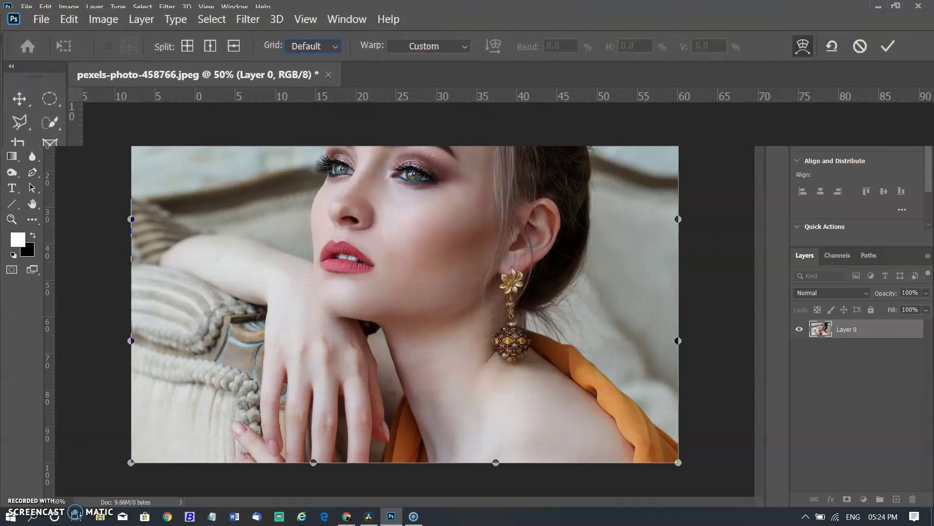
key(Escape)
click(45, 7)
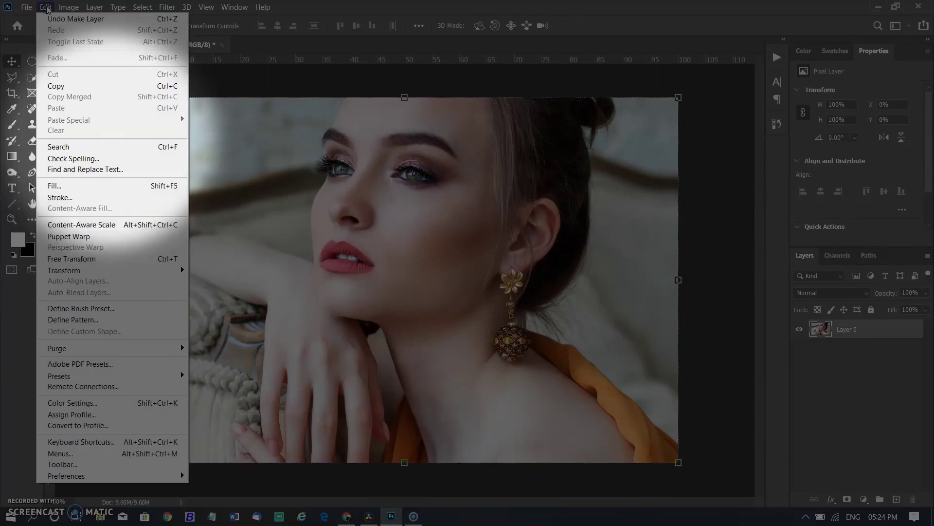
mouse_move(64, 270)
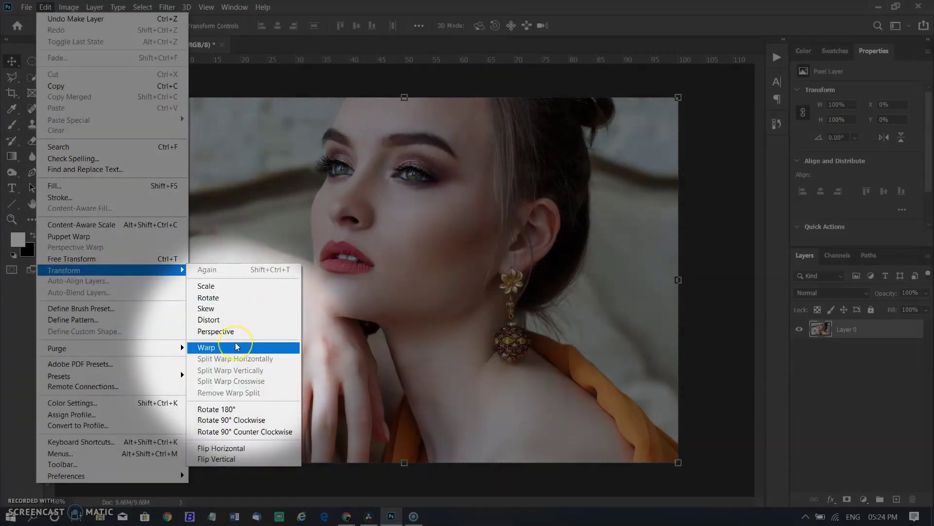
click(235, 346)
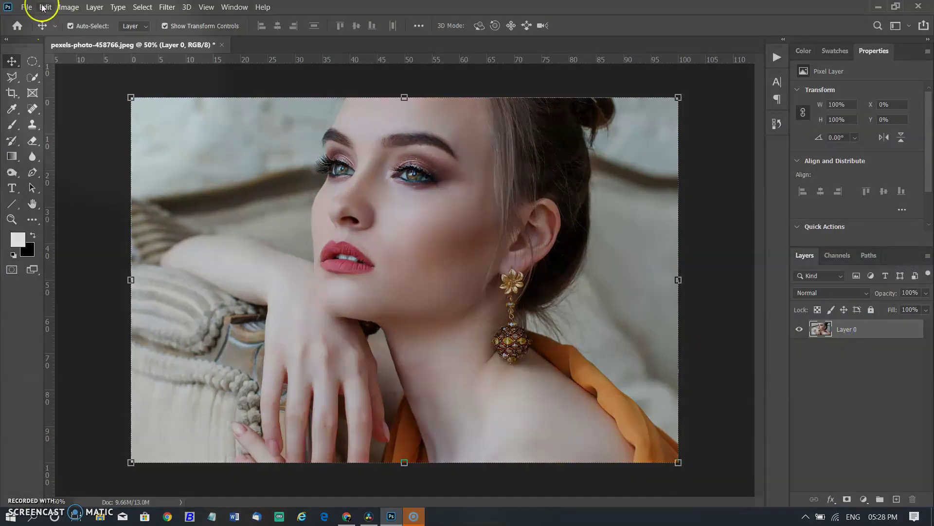
click(45, 6)
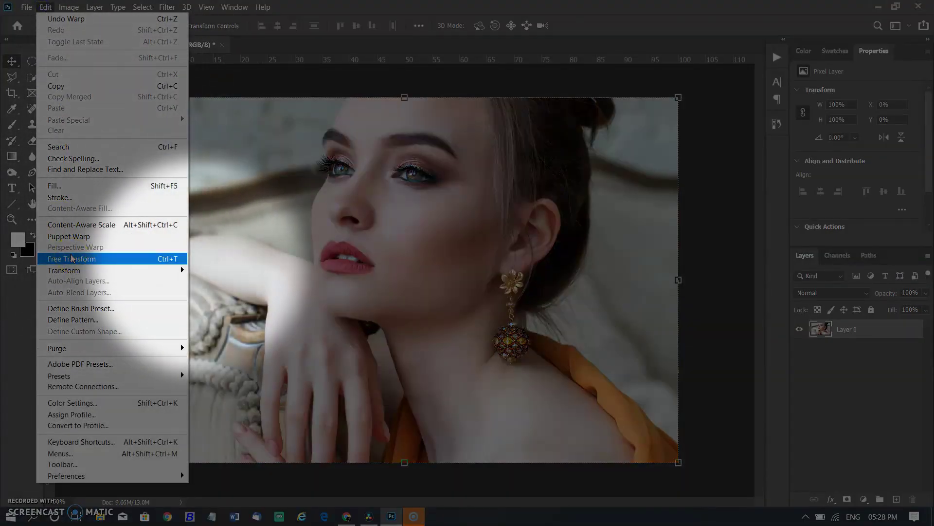
mouse_move(64, 270)
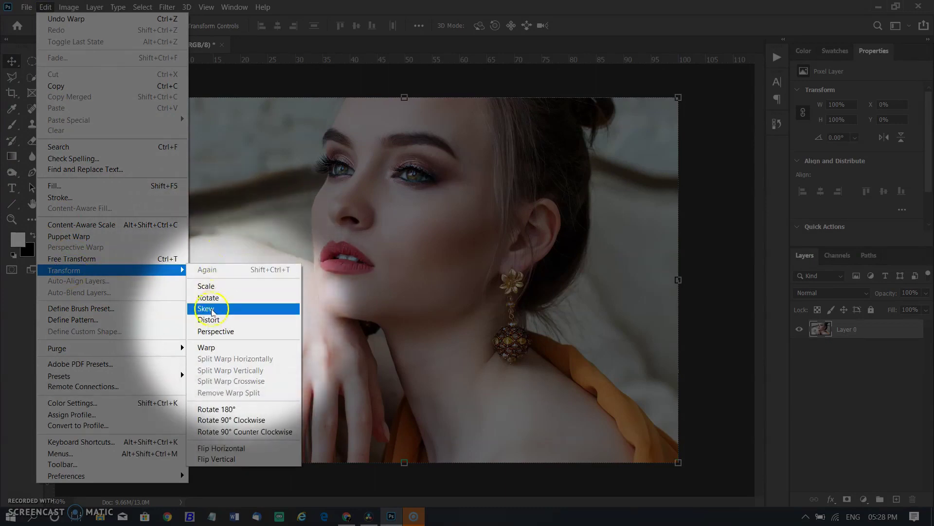
click(223, 347)
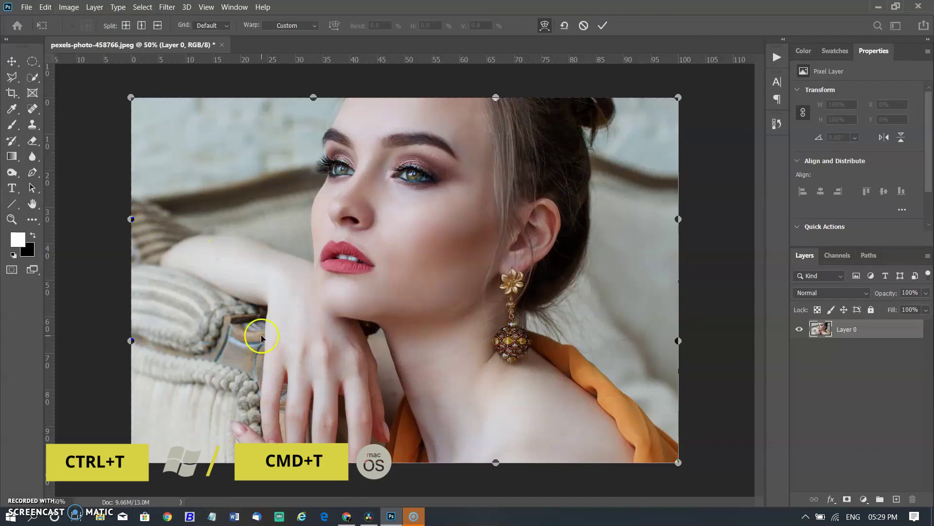
Step: Cancel the transform, restart the warp and leave the Warp style on Custom
click(583, 28)
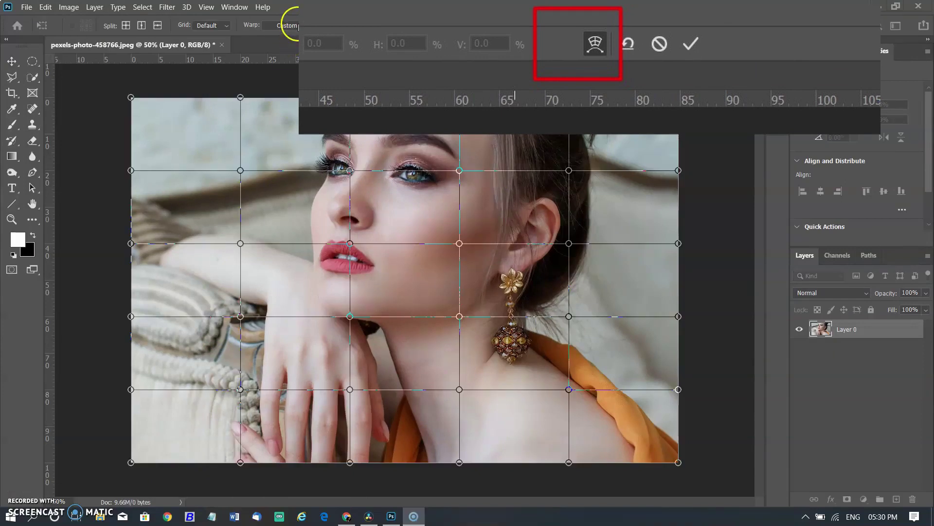
click(295, 25)
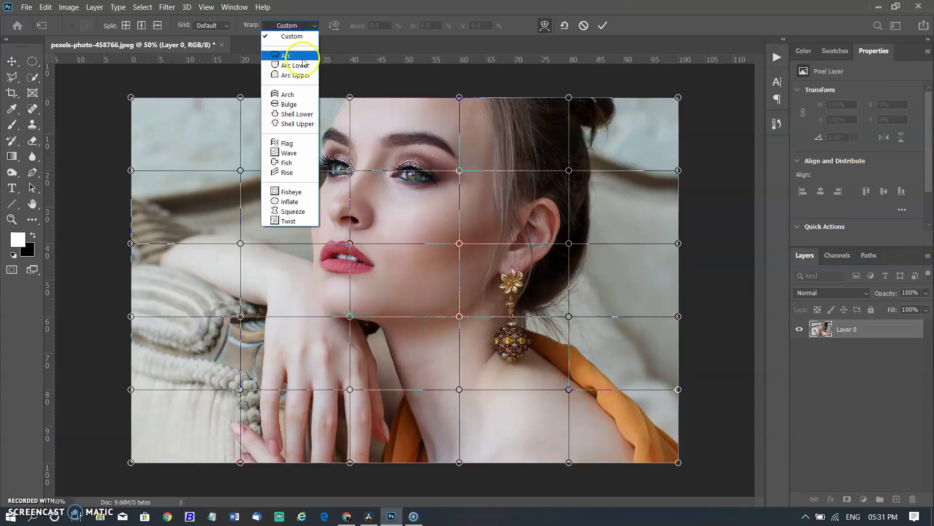
click(290, 37)
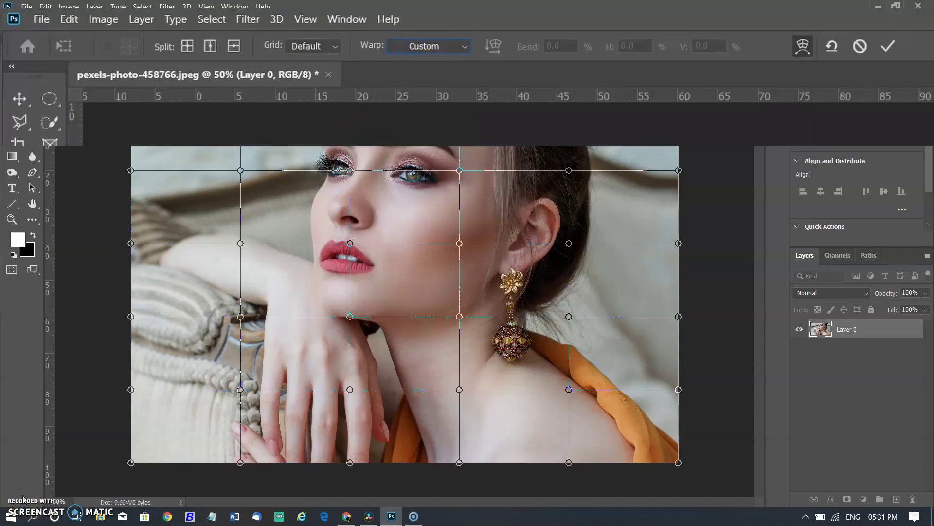
Step: Cycle the warp grid through the 3x3, 4x4 and 5x5 presets
click(323, 46)
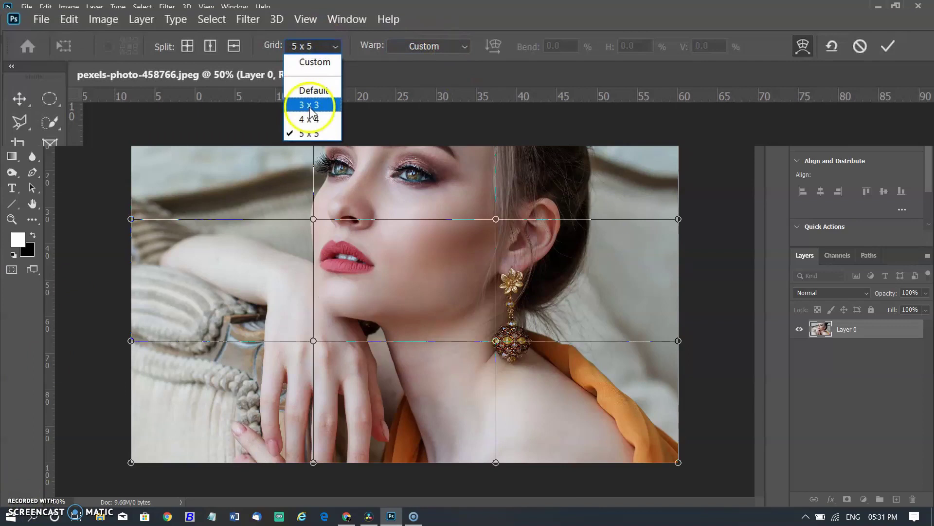
click(311, 105)
click(330, 46)
click(311, 133)
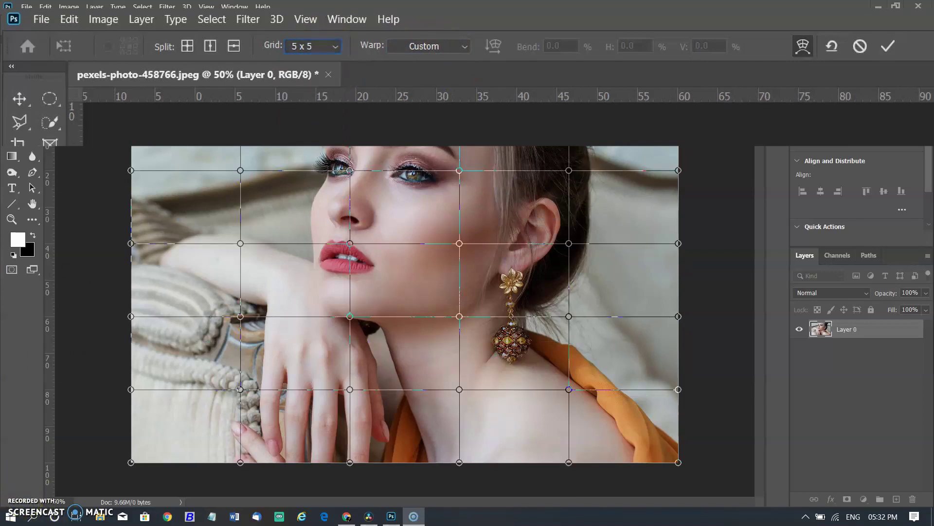
click(316, 46)
click(309, 105)
click(321, 46)
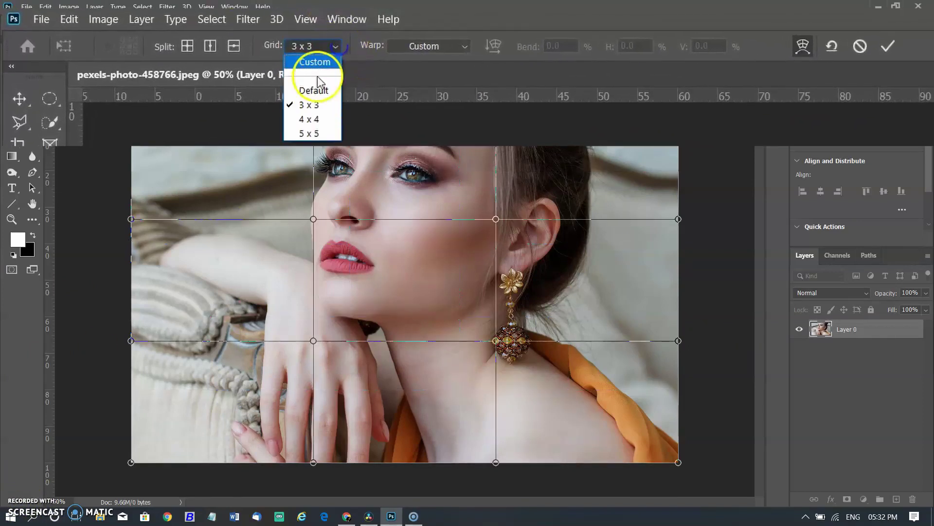
click(310, 119)
click(335, 46)
click(310, 134)
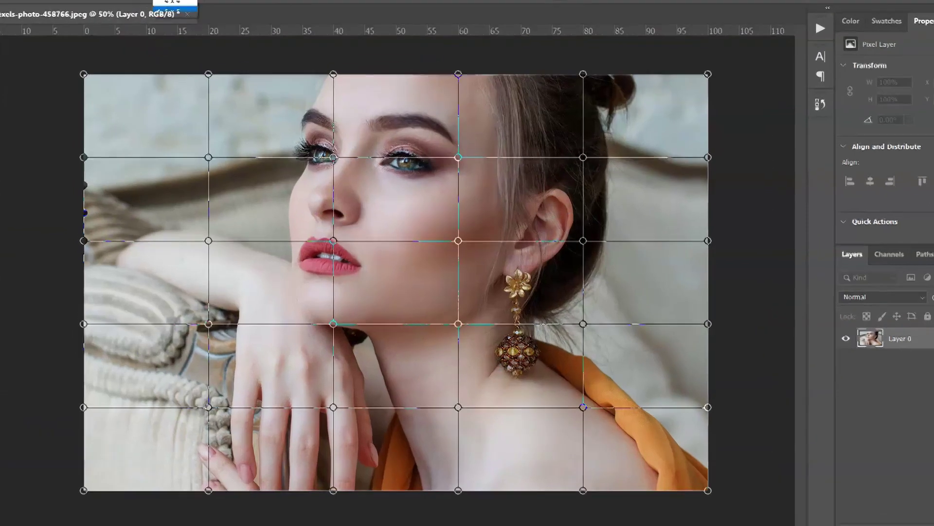
Step: Enter a custom warp grid of 15 columns by 15 rows
click(175, 8)
click(444, 107)
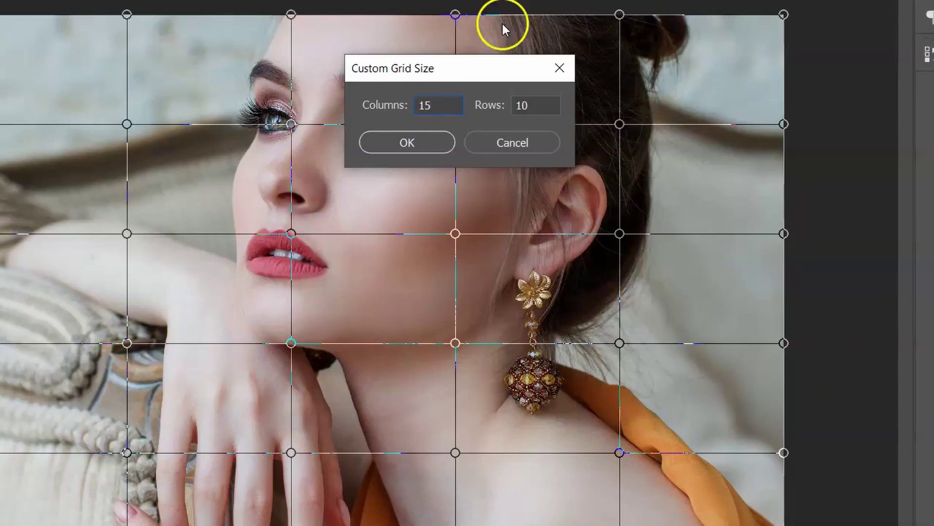
double_click(545, 109)
text(15)
key(Return)
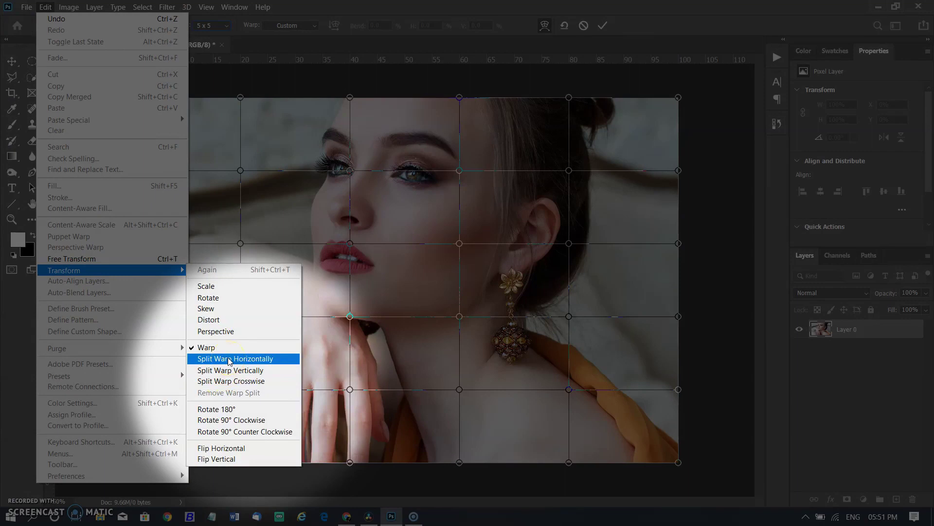
Step: Split the warp horizontally with a new row just below the lips
click(229, 360)
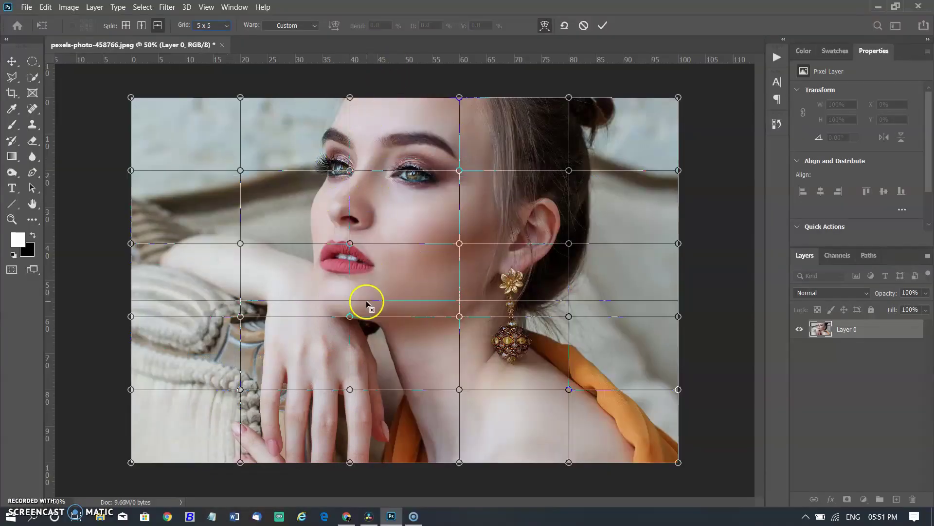
click(368, 281)
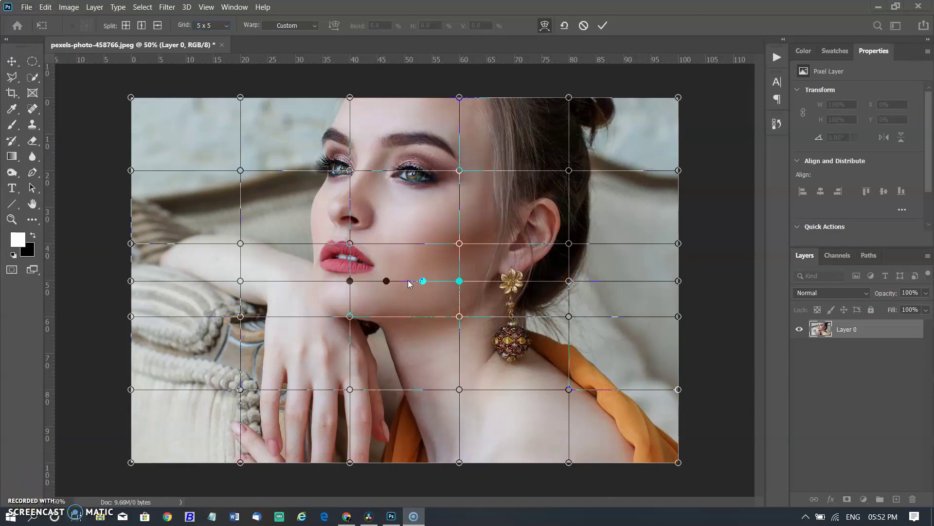
Step: Bend the new row below the chin, undo it, and push the cheek point up and right
click(422, 281)
mouse_move(422, 281)
mouse_down()
mouse_move(404, 285)
mouse_move(422, 361)
mouse_up()
click(534, 331)
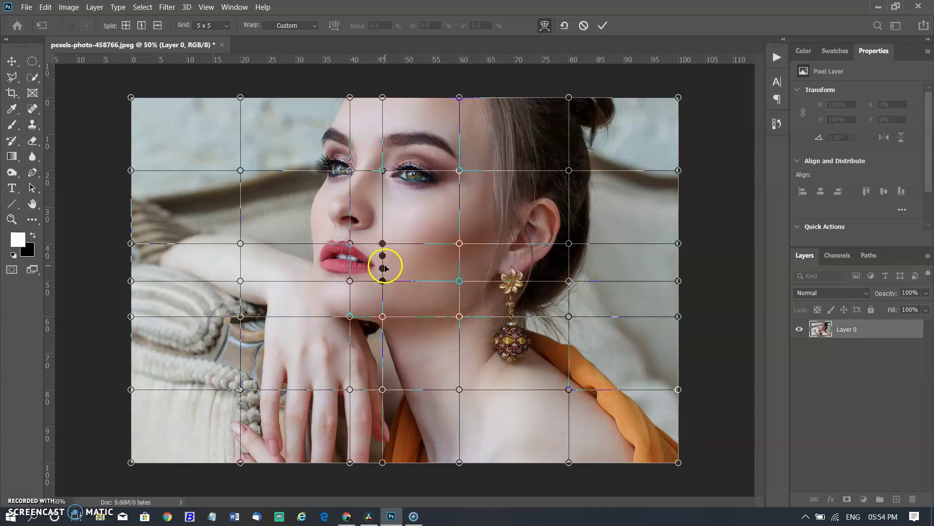
drag(382, 265, 398, 264)
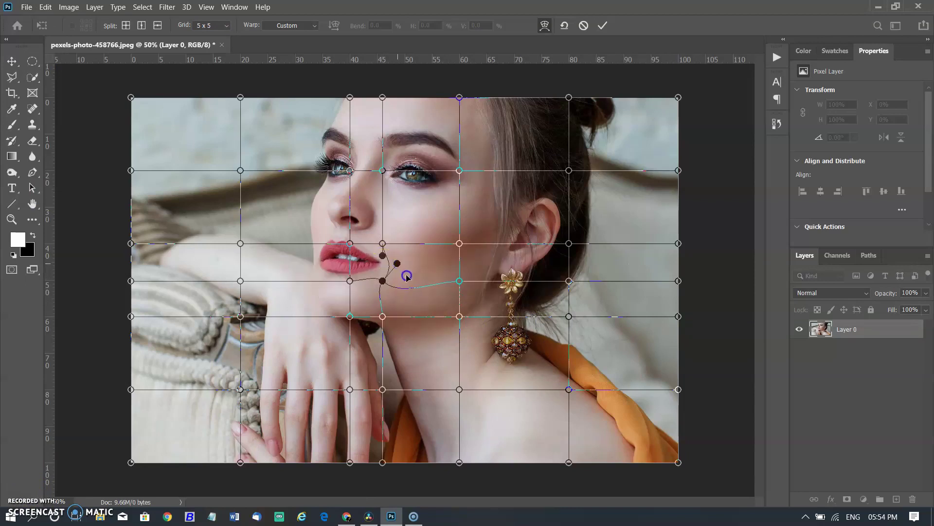
key(ctrl+z)
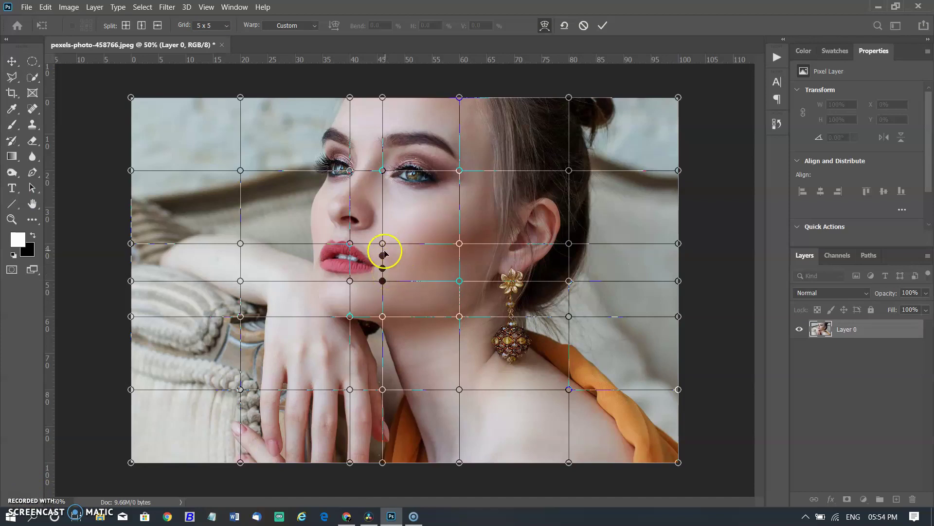
mouse_move(383, 243)
mouse_down()
mouse_move(436, 226)
mouse_move(429, 254)
mouse_up()
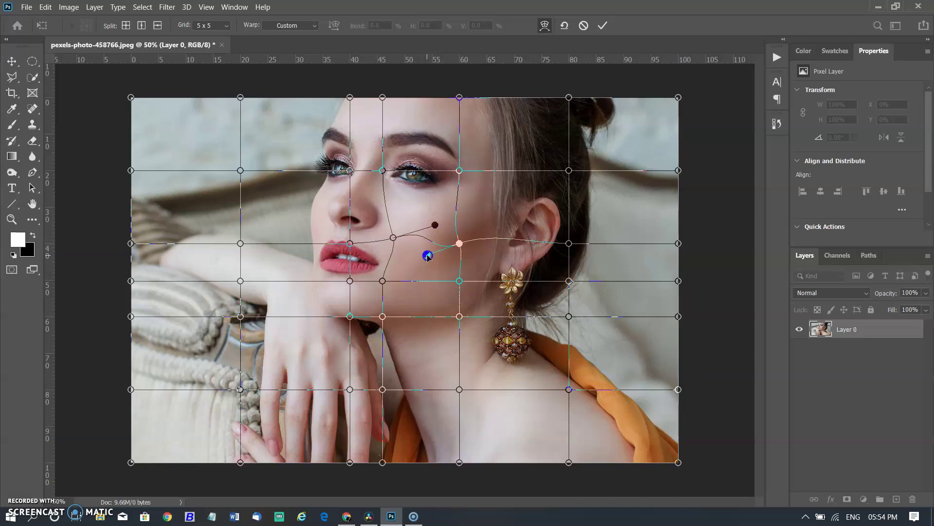
Step: Select the cheek mesh point and curve the mesh row up toward the ear
click(459, 244)
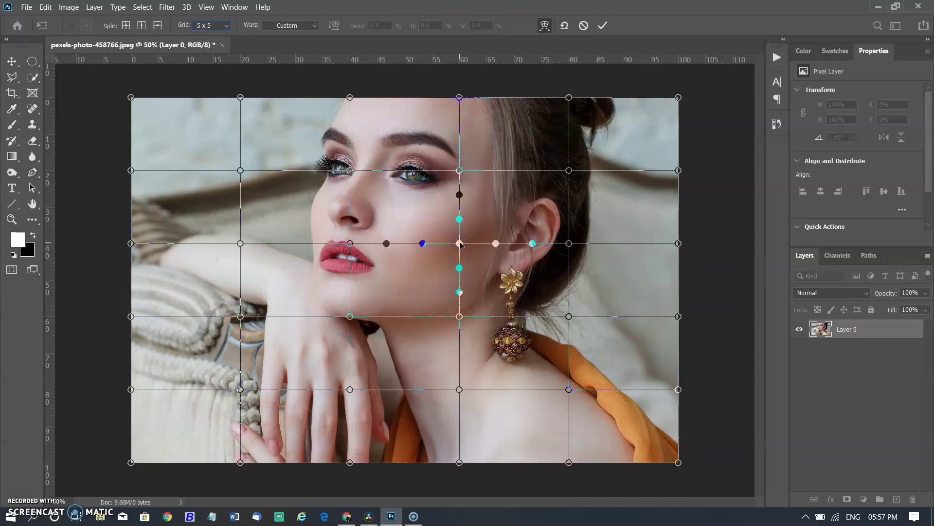
click(362, 356)
drag(533, 242, 542, 227)
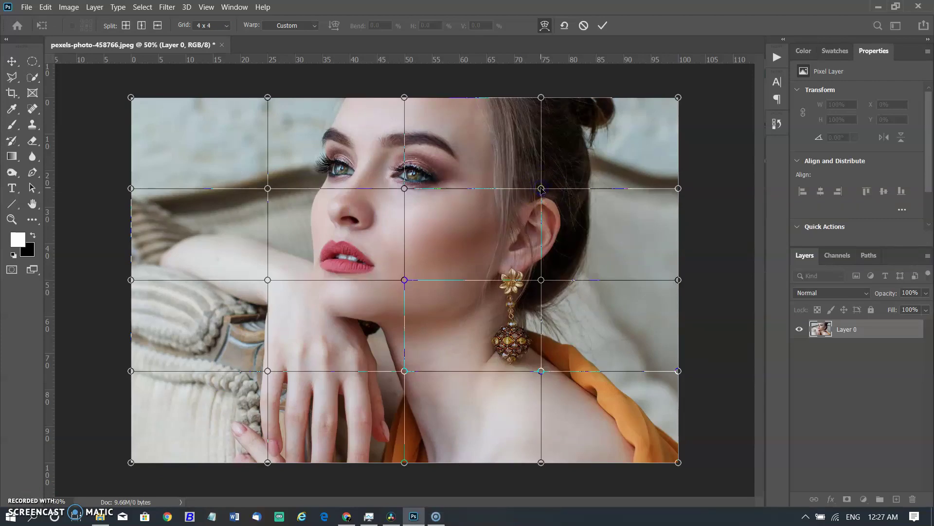
Step: Select several mesh points together: by the ear, top-right corner, top-middle and centre
click(542, 189)
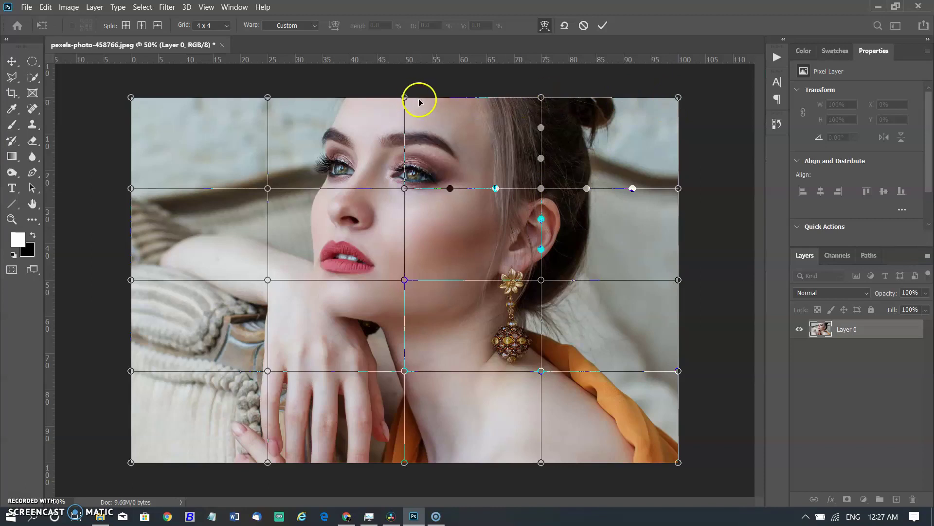
click(679, 99)
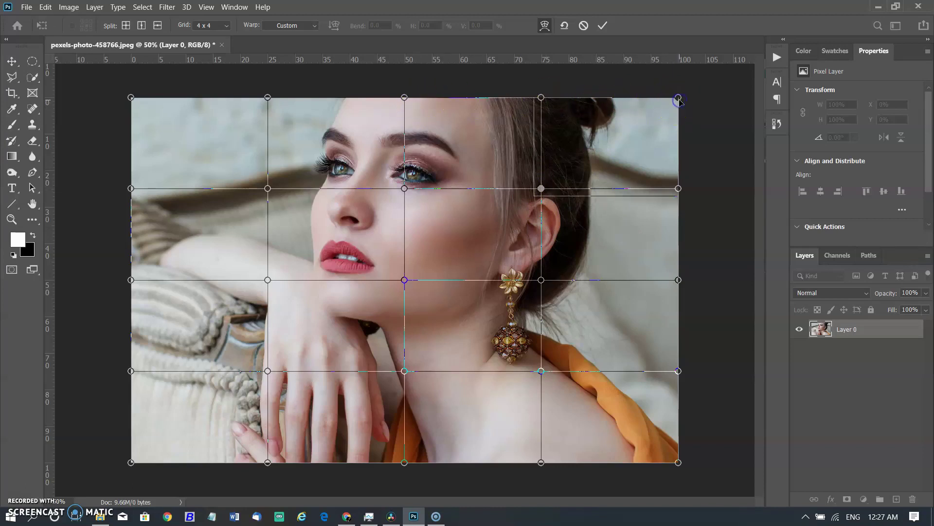
click(406, 101)
shift+click(406, 100)
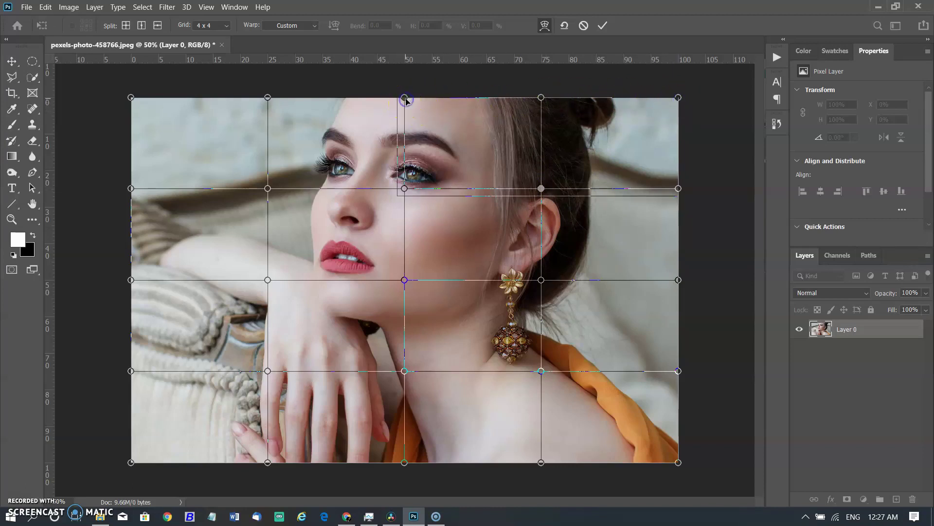
shift+click(405, 280)
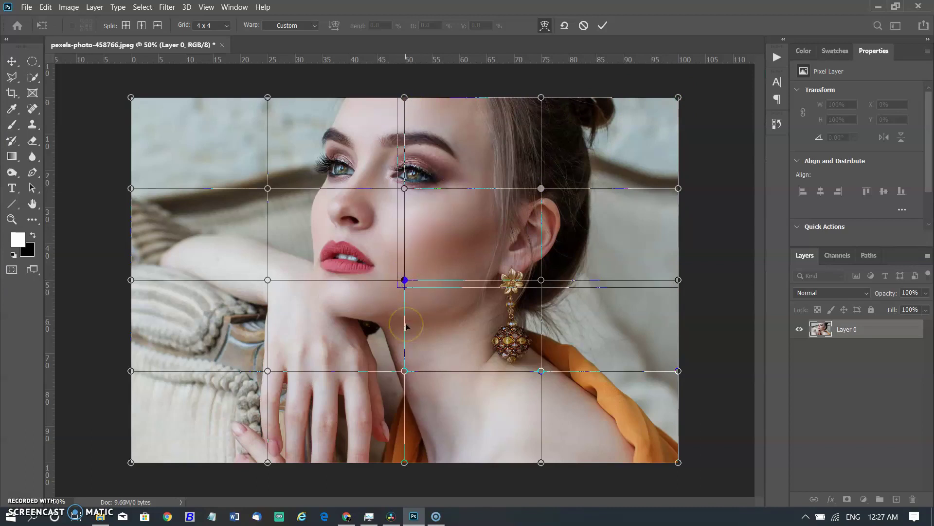
click(541, 279)
click(404, 280)
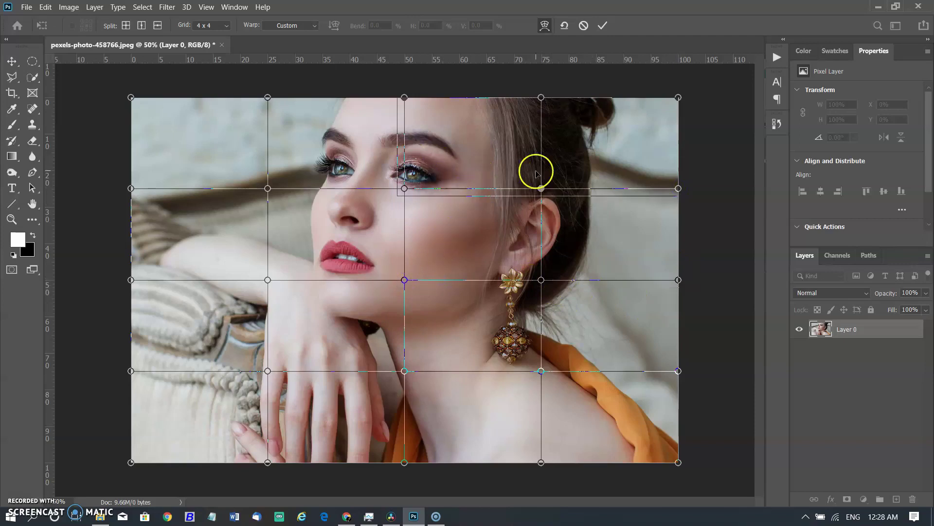
click(542, 188)
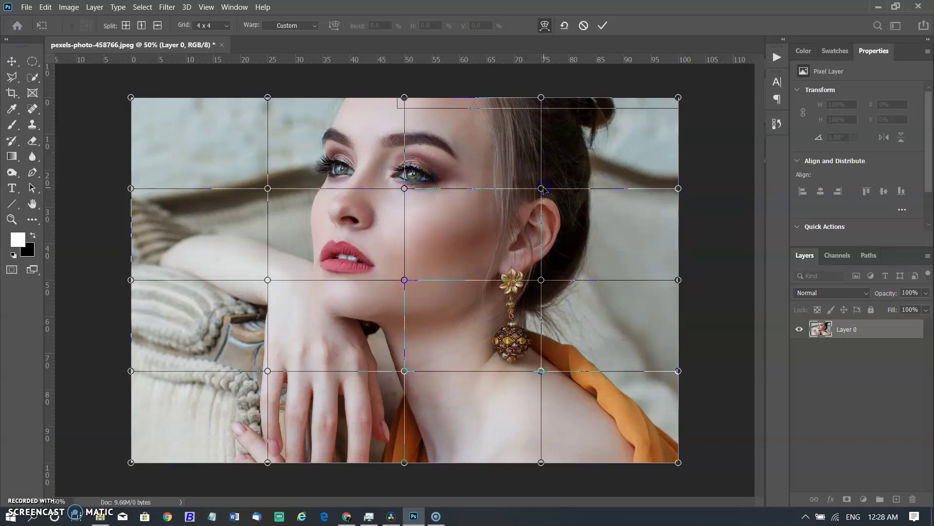
click(405, 97)
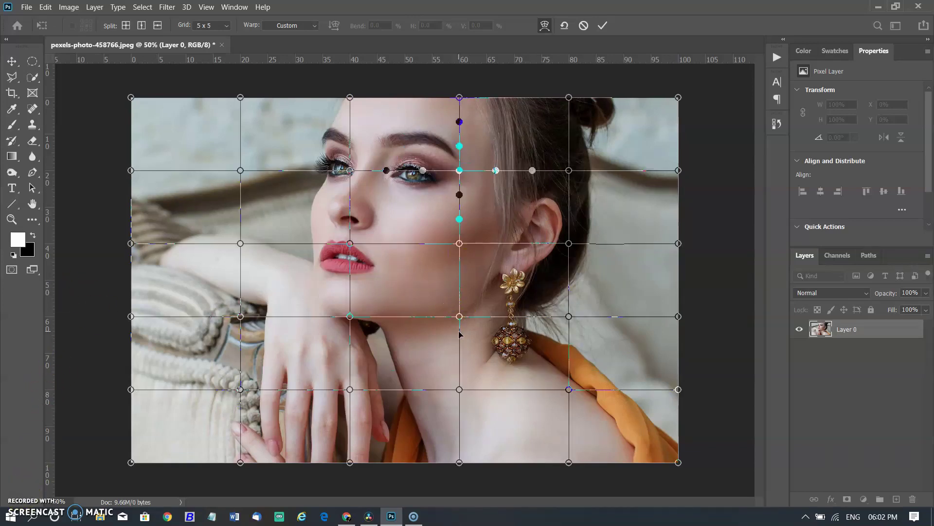
Step: Split the warp mesh crosswise at the raised wrist
click(27, 497)
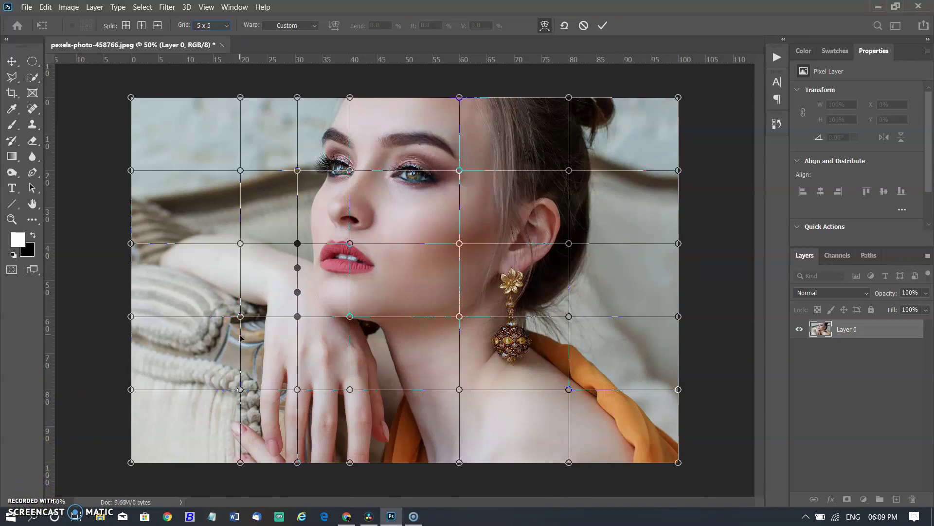
right_click(297, 270)
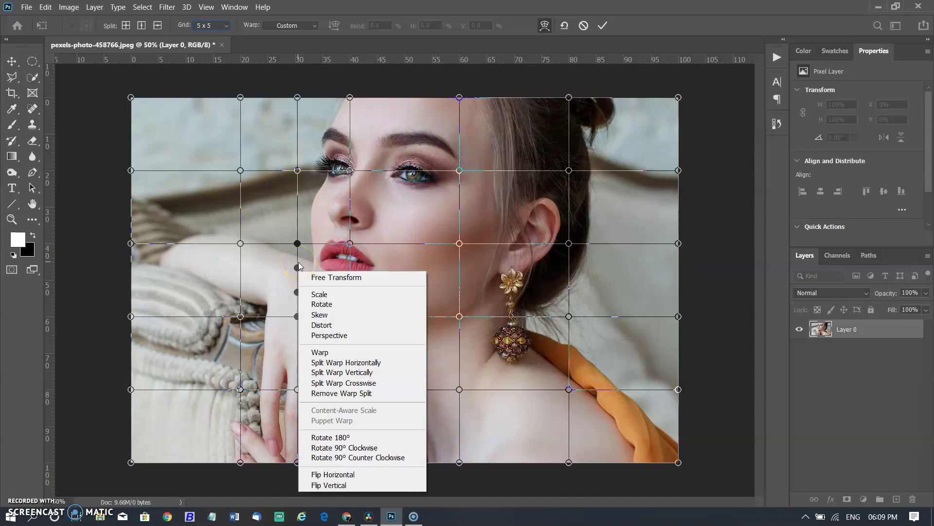
click(343, 383)
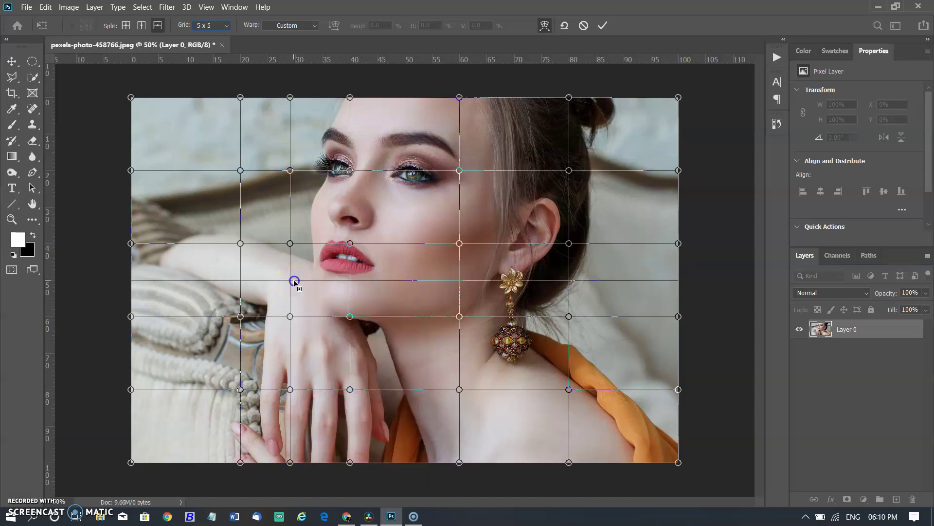
click(294, 280)
Step: Select the new wrist and lip split points and bring up Remove Warp Split
click(290, 317)
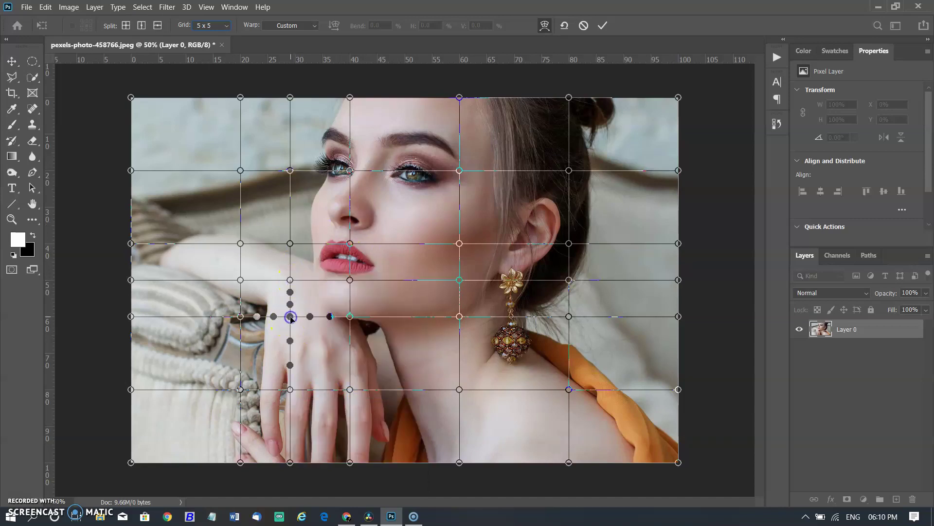
click(292, 244)
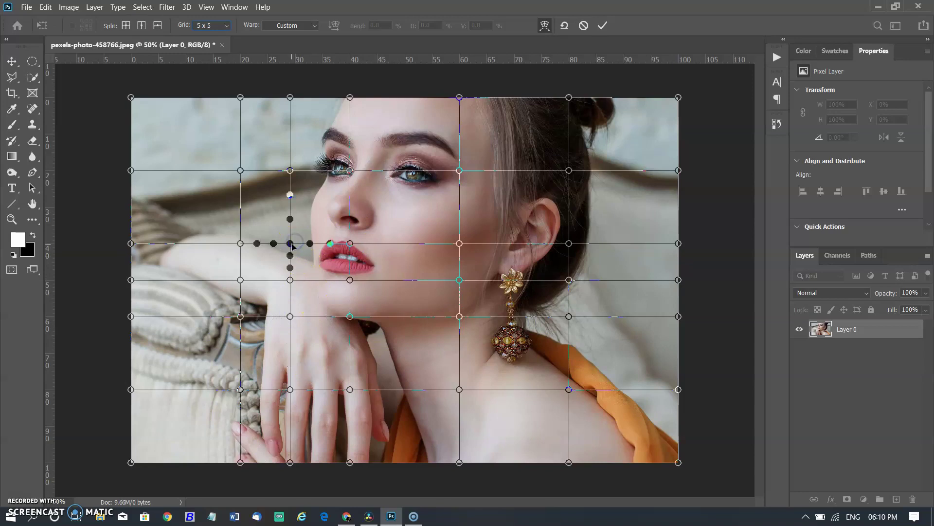
click(290, 317)
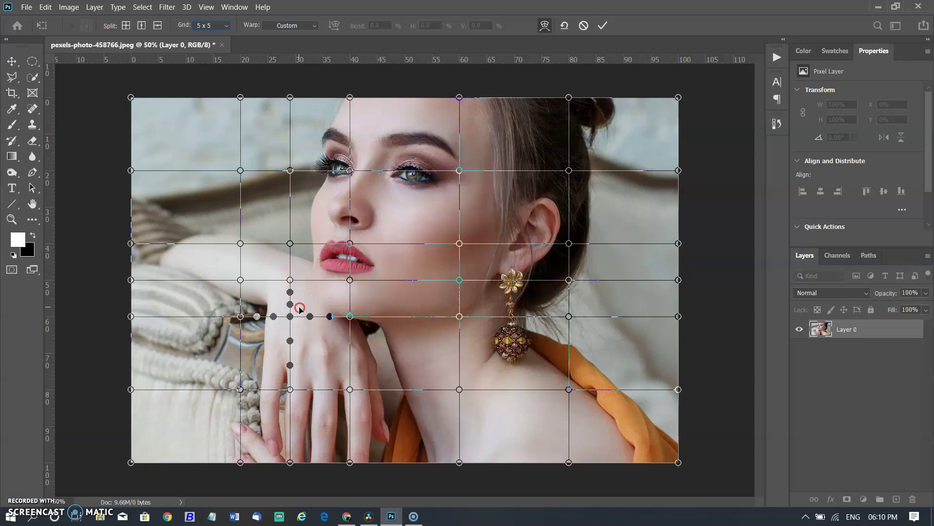
right_click(299, 309)
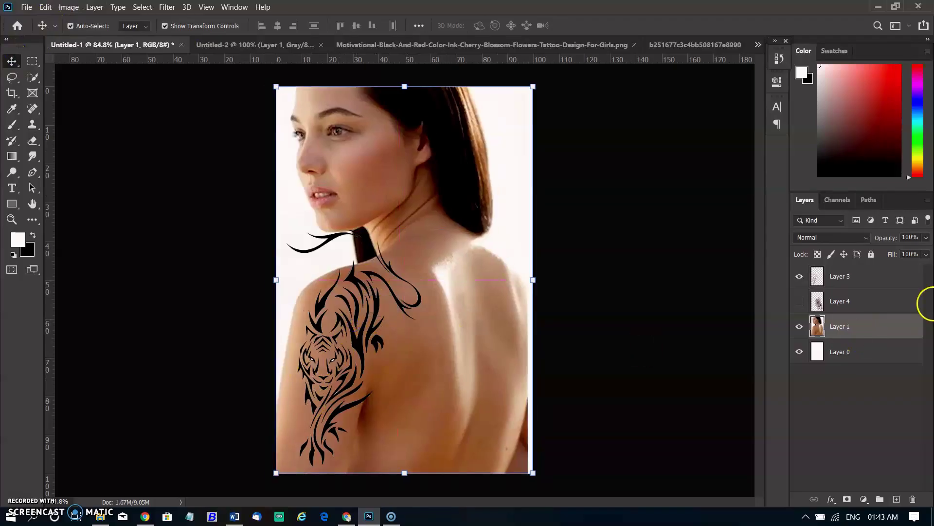
Step: Select Layer 3 and free-transform the tiger tattoo slightly left and down
click(820, 277)
click(697, 292)
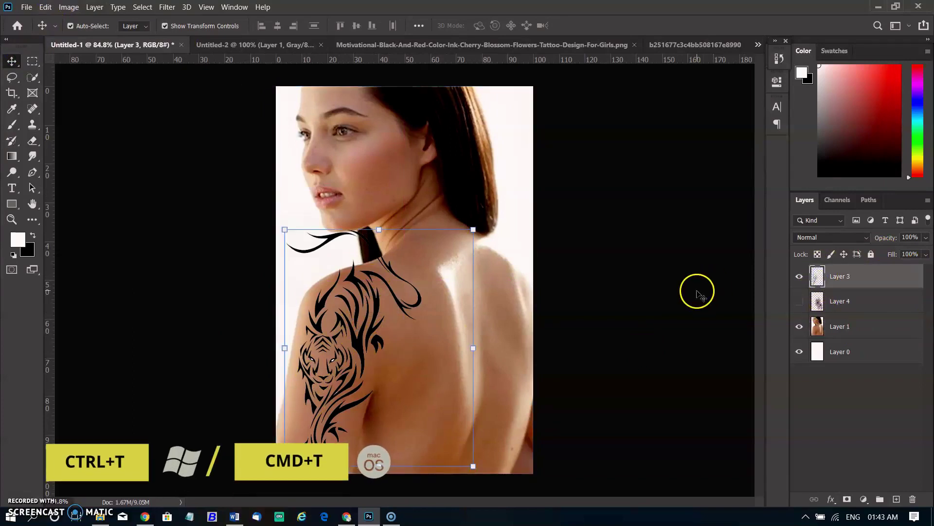
key(ctrl+t)
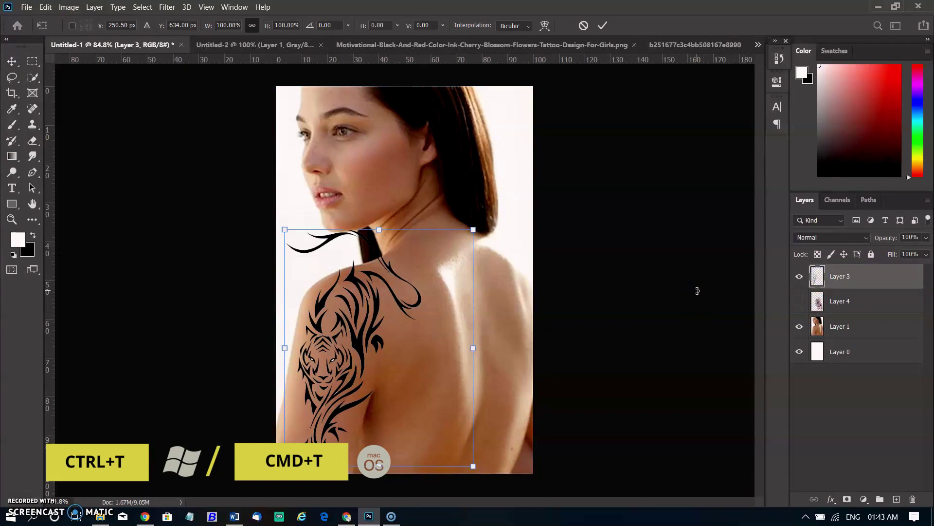
drag(397, 312, 393, 320)
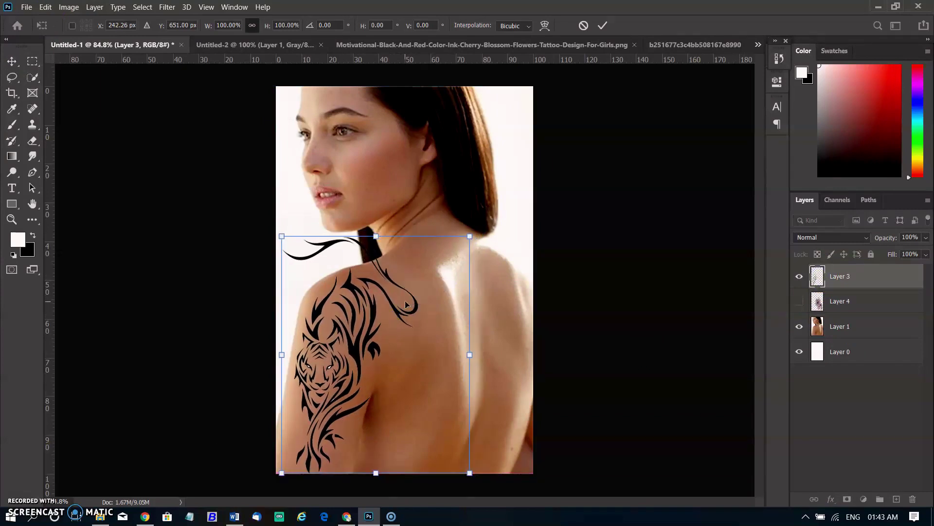
Step: Switch the tattoo transform to Warp with a 4 x 4 grid
right_click(407, 298)
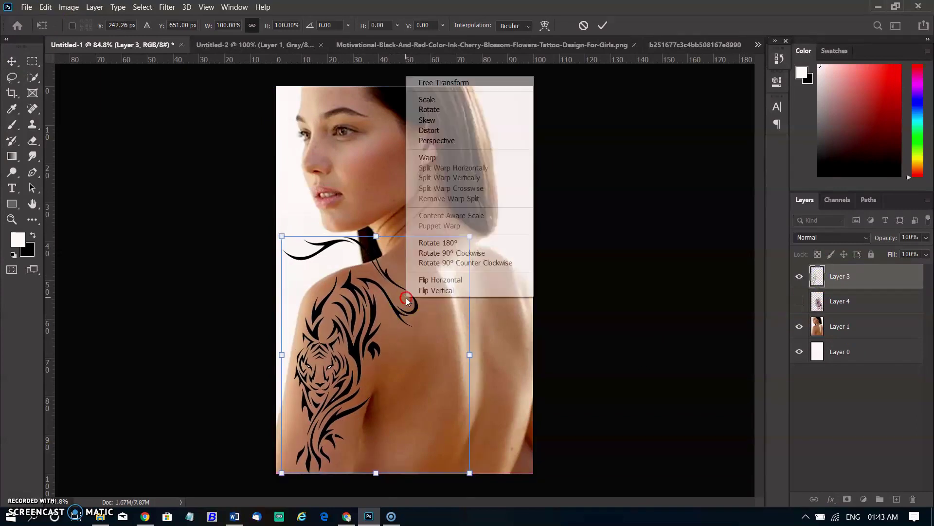
click(476, 158)
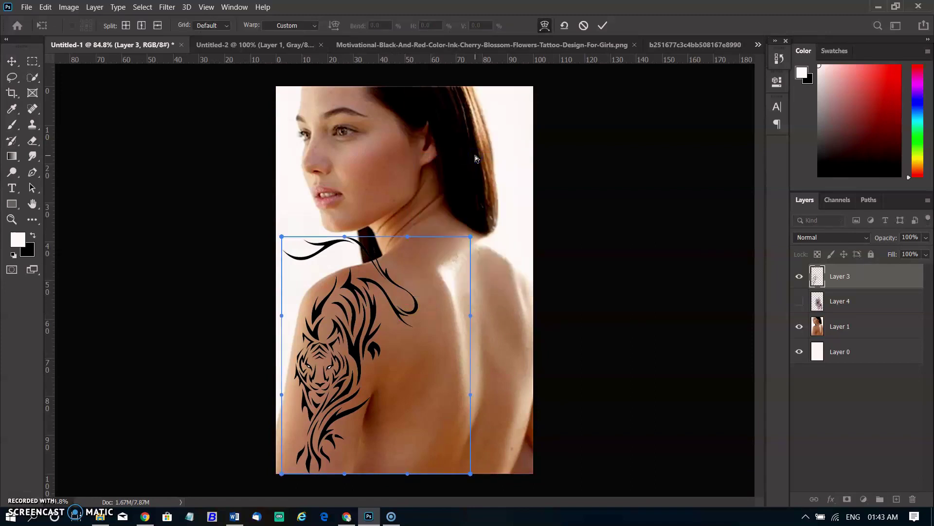
click(212, 26)
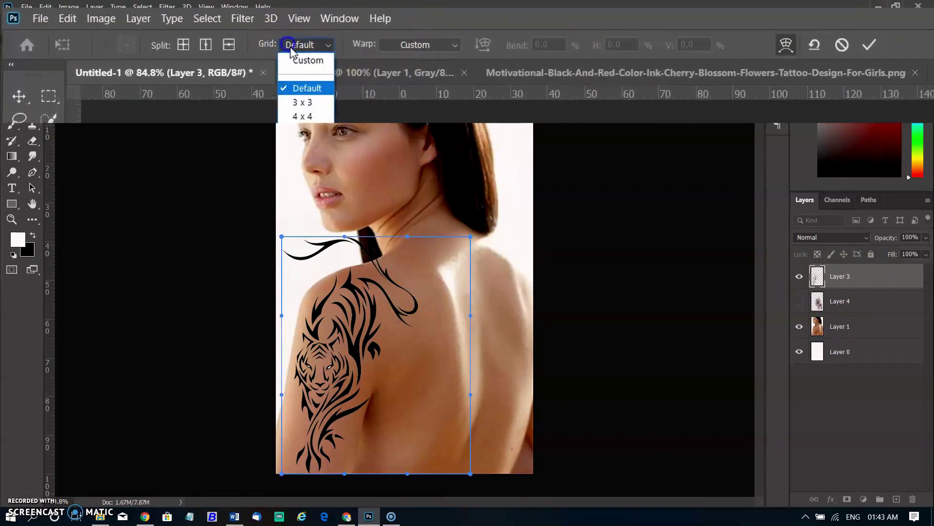
click(306, 120)
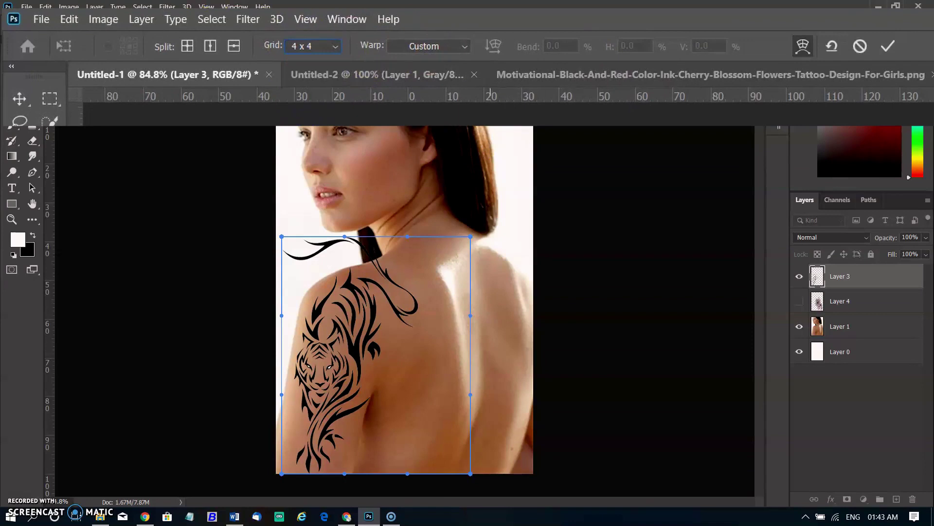
click(210, 25)
click(209, 78)
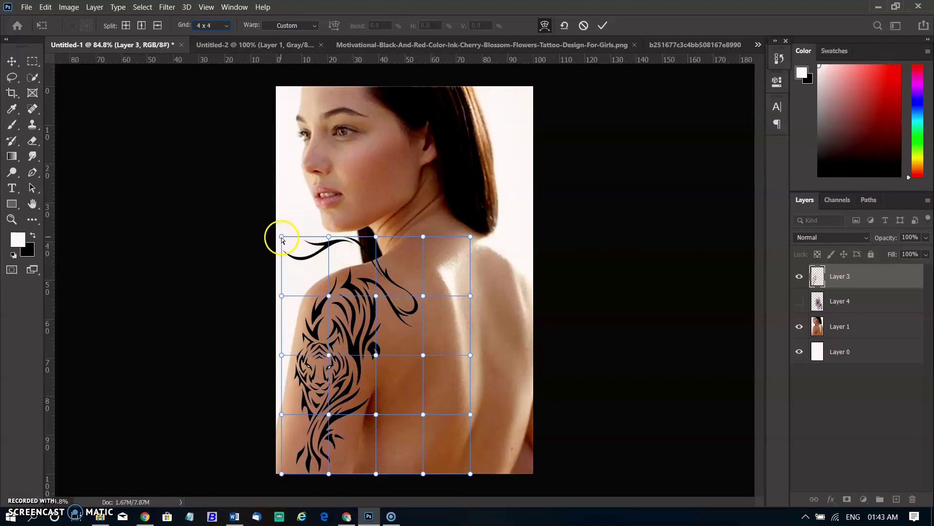
Step: Pull the tattoo's top-left corner and top edge onto the shoulder, bending the left edge around the arm
drag(282, 237, 290, 272)
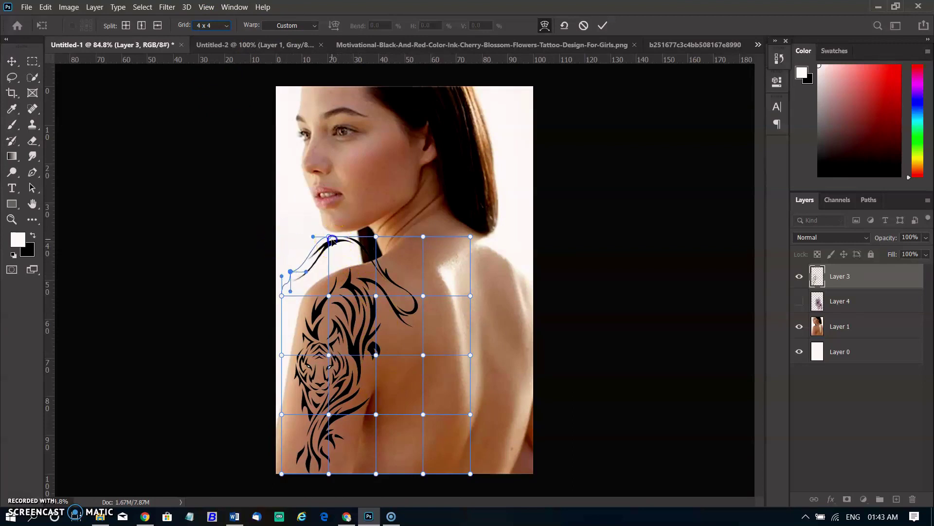
drag(331, 241, 399, 262)
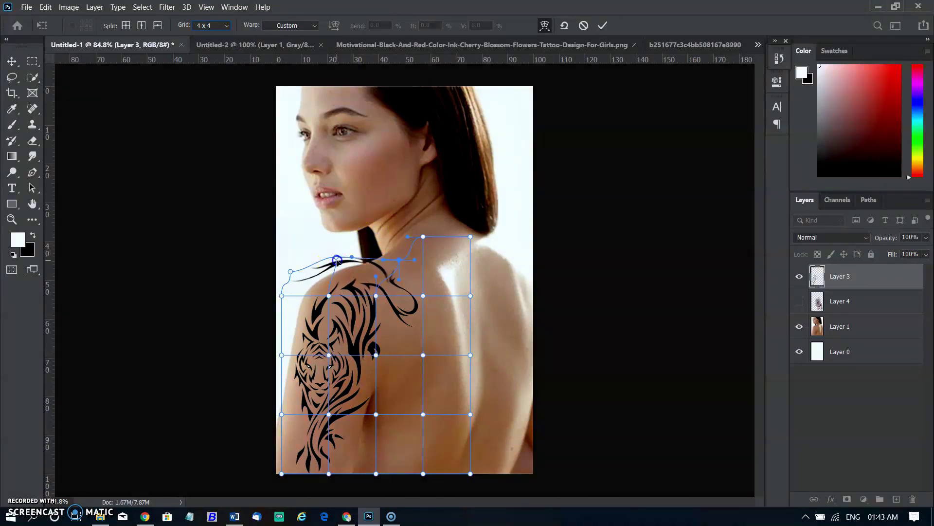
drag(338, 261, 297, 295)
drag(282, 341, 291, 361)
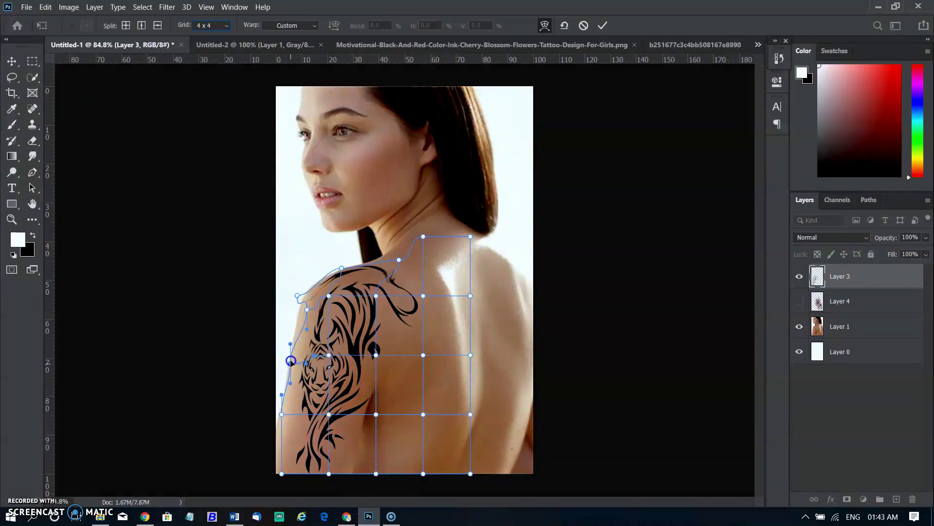
drag(298, 295, 310, 310)
Step: Reshape the left side and interior mesh points, commit the warp, and nudge the left edge left
drag(376, 415, 376, 397)
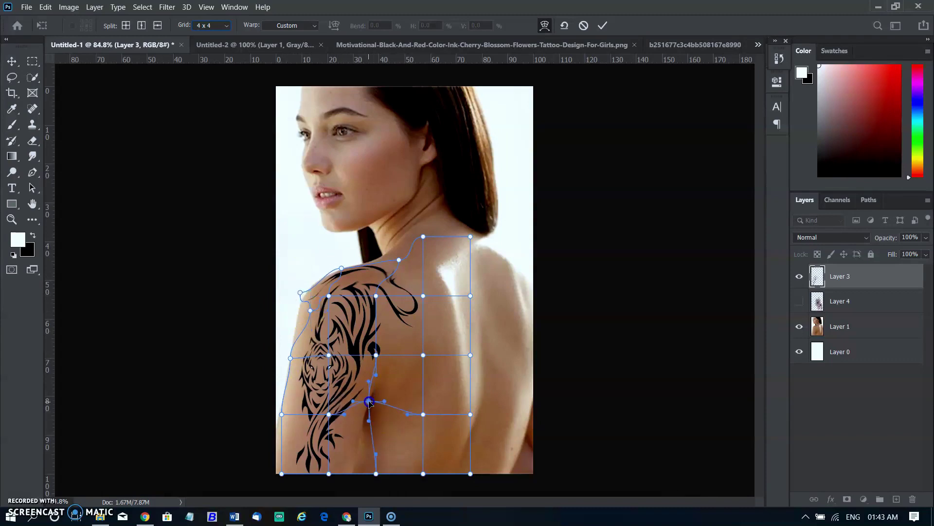
drag(376, 354, 373, 358)
drag(424, 296, 426, 306)
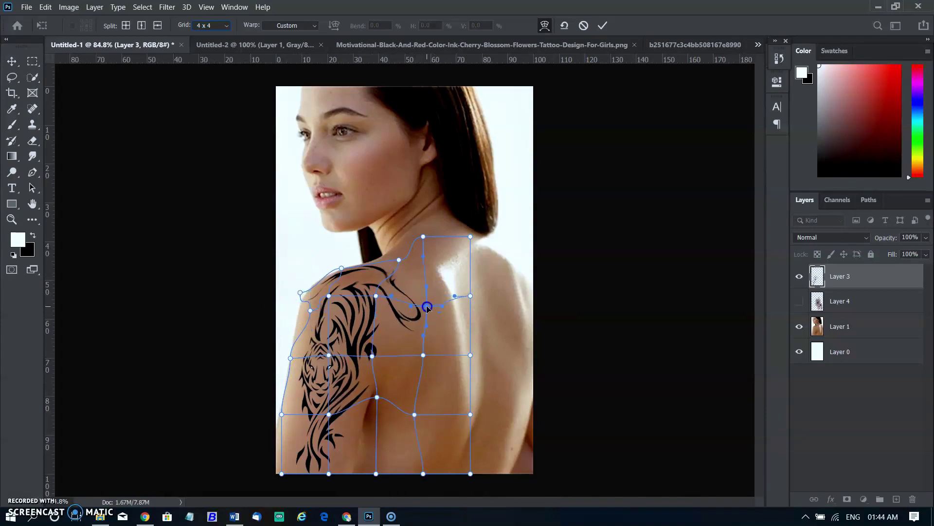
drag(424, 355, 393, 353)
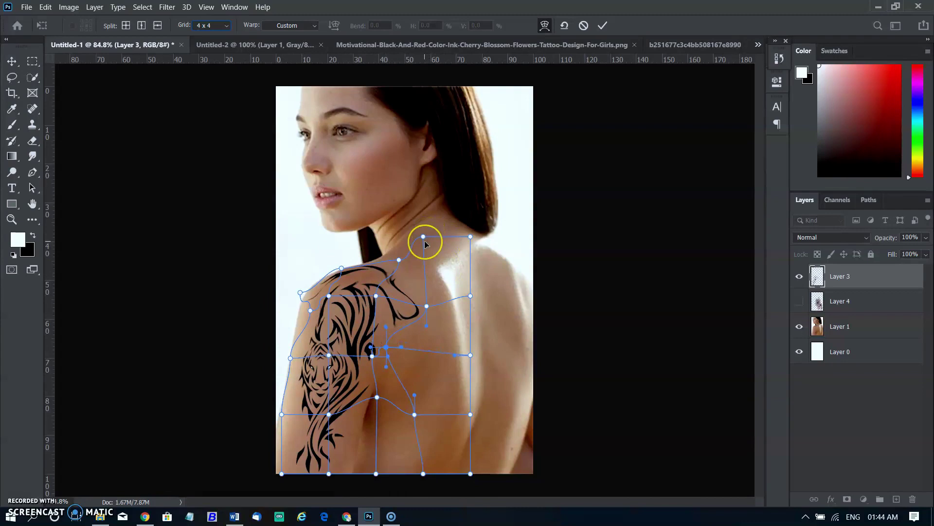
click(289, 480)
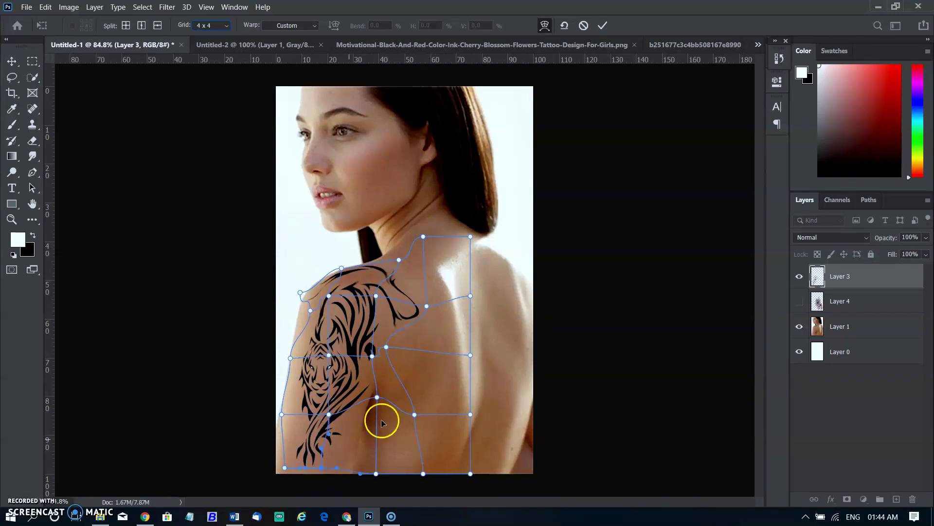
click(602, 25)
drag(298, 317, 295, 318)
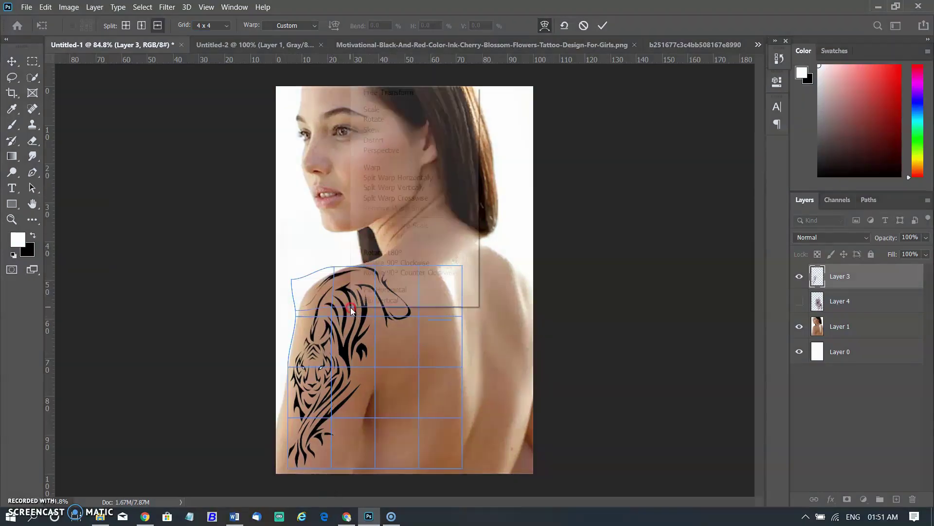
Step: Split the tiger tattoo's warp vertically and adjust mesh points on its upper body
right_click(351, 307)
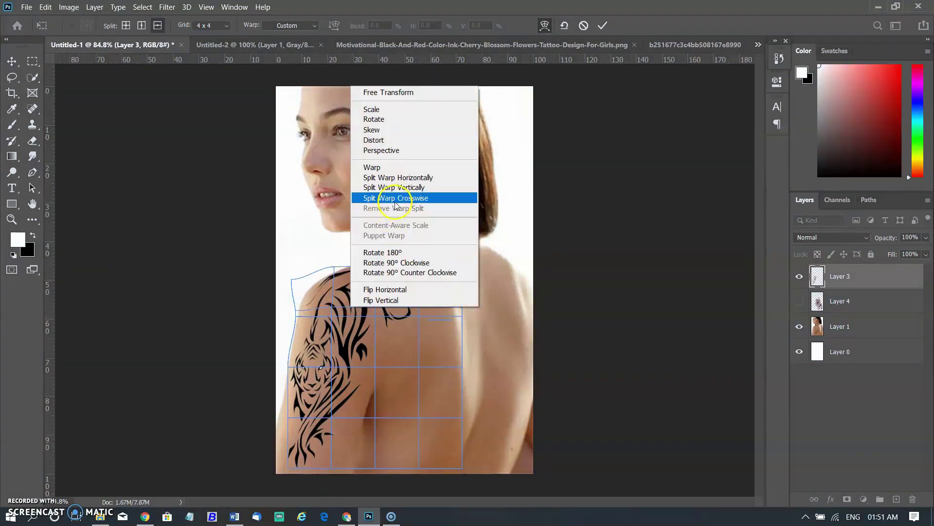
click(427, 188)
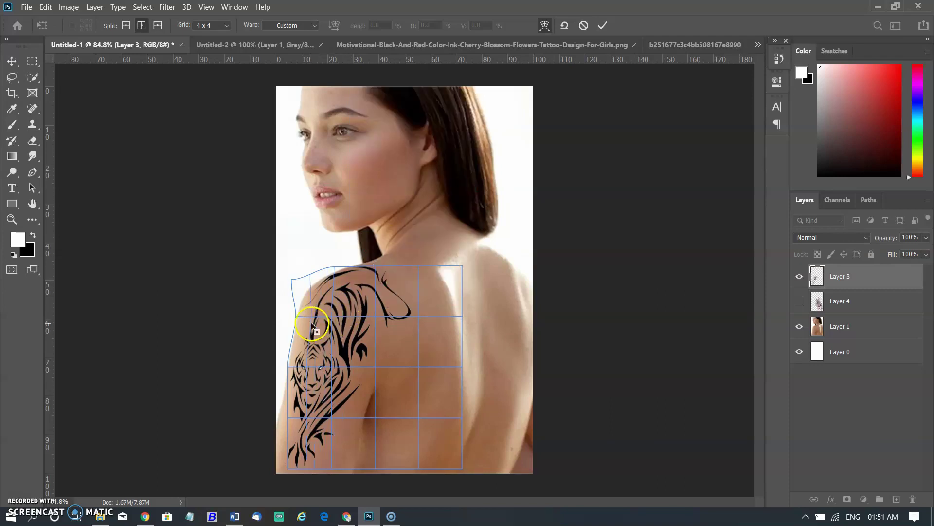
right_click(344, 319)
click(385, 179)
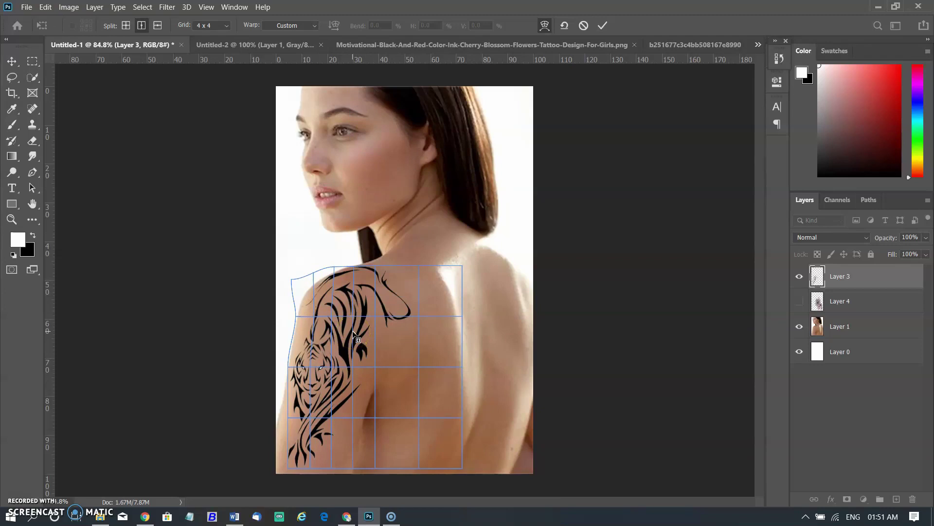
drag(313, 313, 329, 315)
click(349, 287)
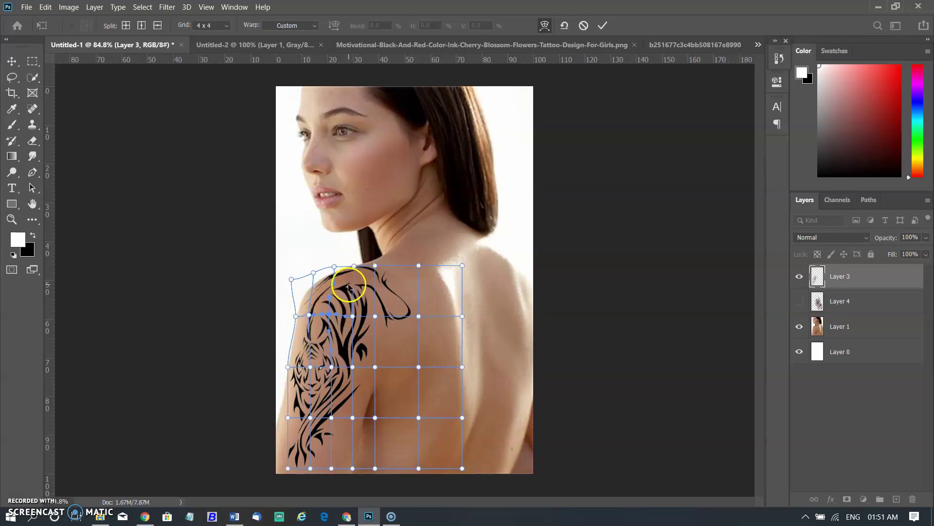
Step: Reset the warp to a 4 x 4 grid and commit it
key(ctrl+z)
click(211, 25)
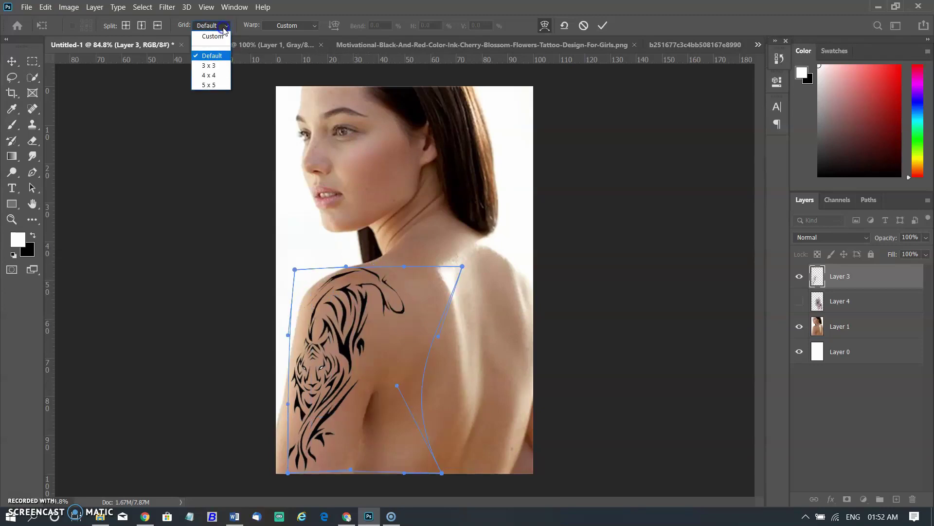
click(217, 76)
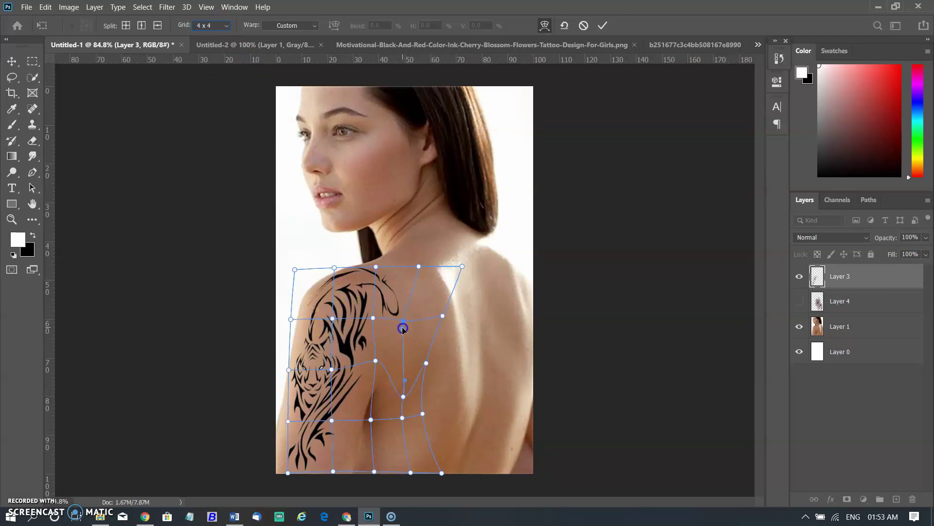
click(603, 25)
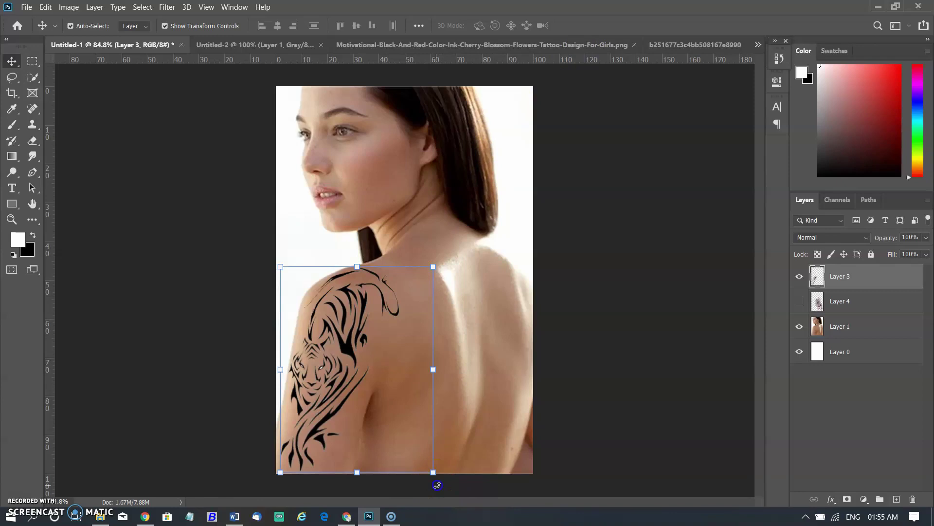
Step: Tilt the tiger tattoo about -2° and commit the rotation
drag(435, 482, 439, 481)
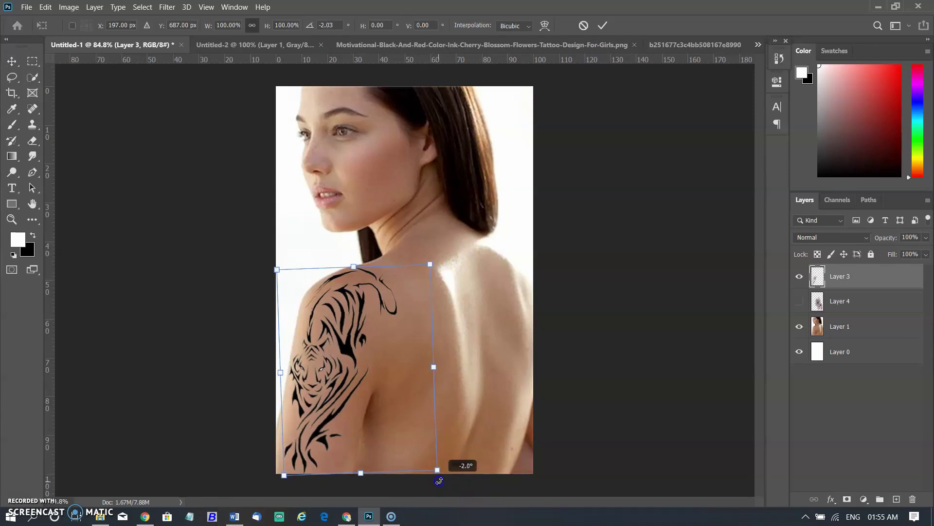
click(602, 26)
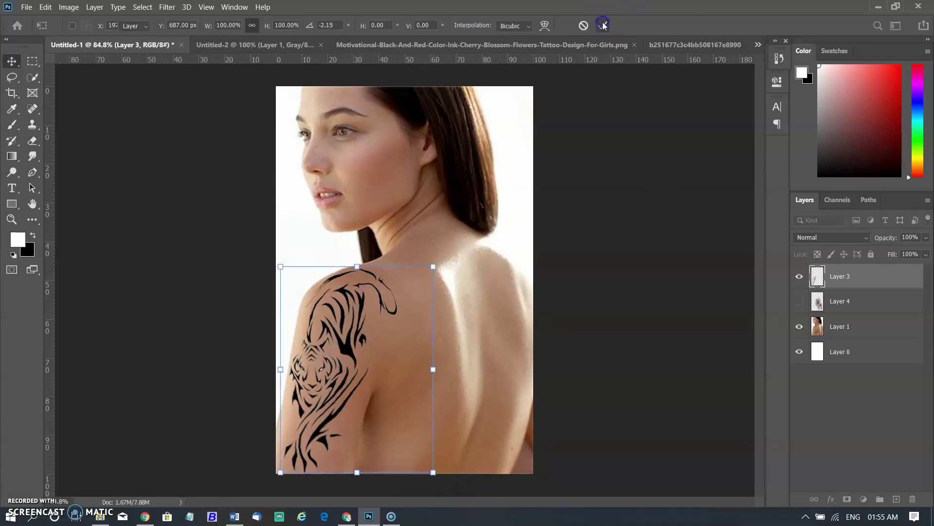
click(642, 214)
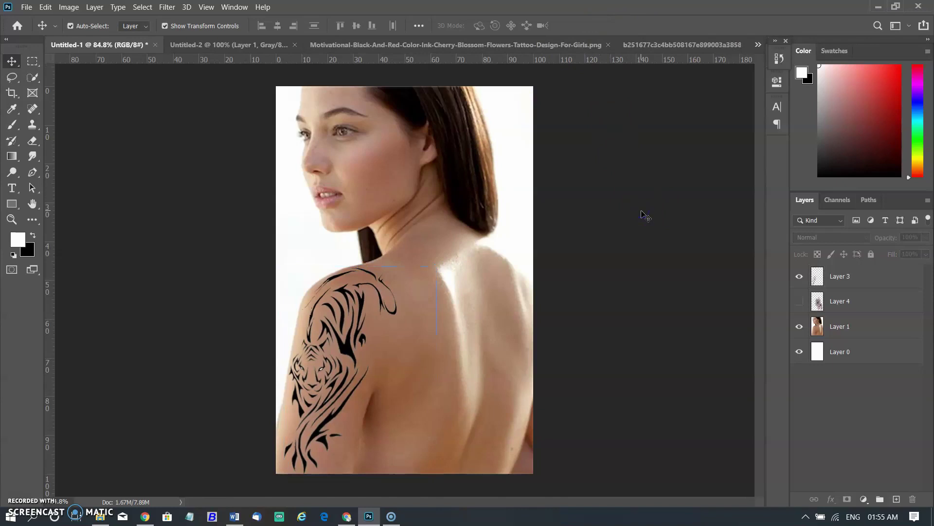
Step: Add a layer mask to Layer 3 and set up a low-opacity black brush
click(891, 272)
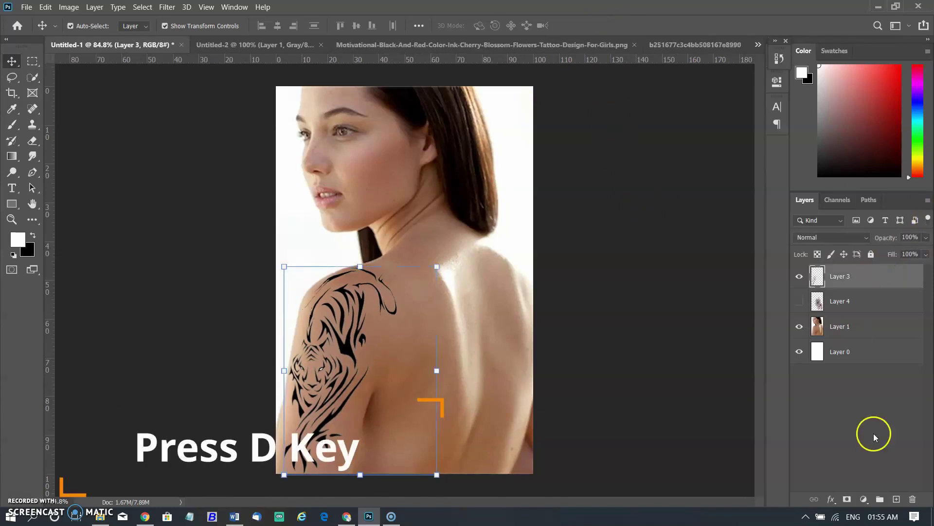
click(847, 500)
key(d)
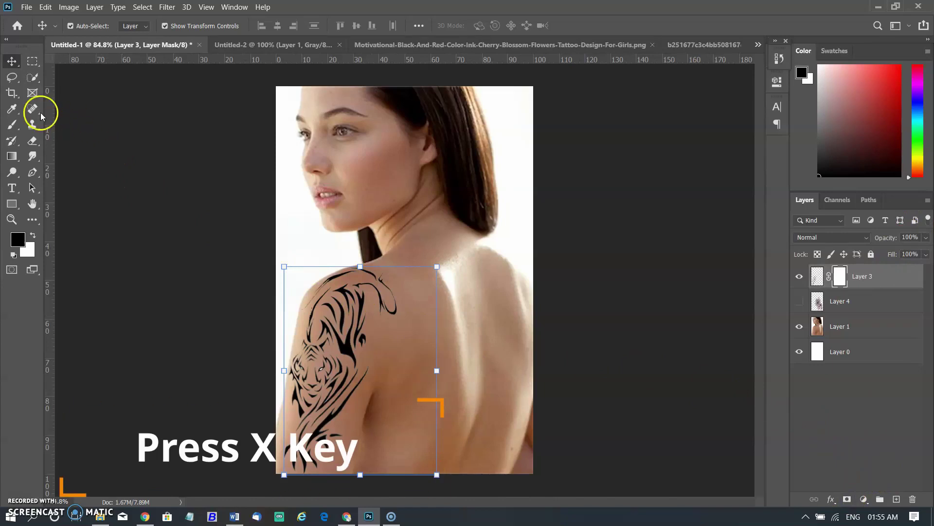
click(11, 125)
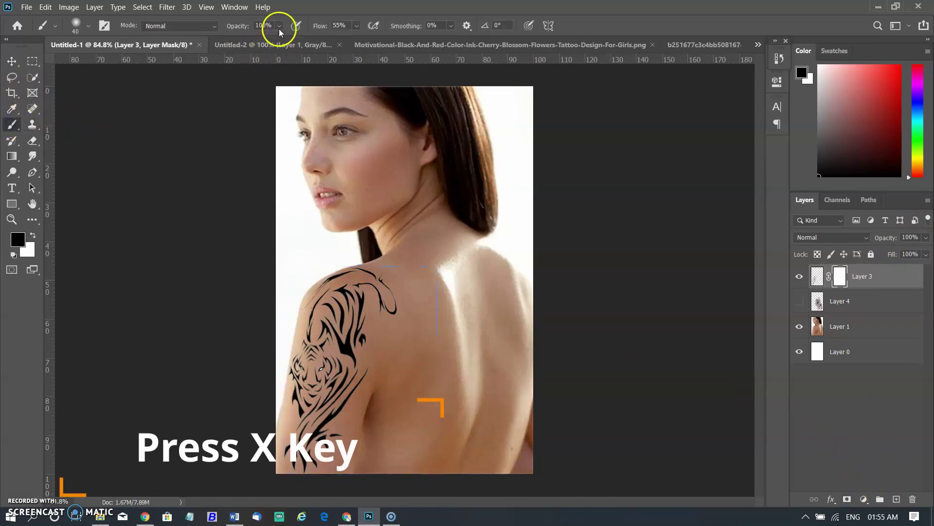
click(280, 28)
drag(292, 39, 285, 40)
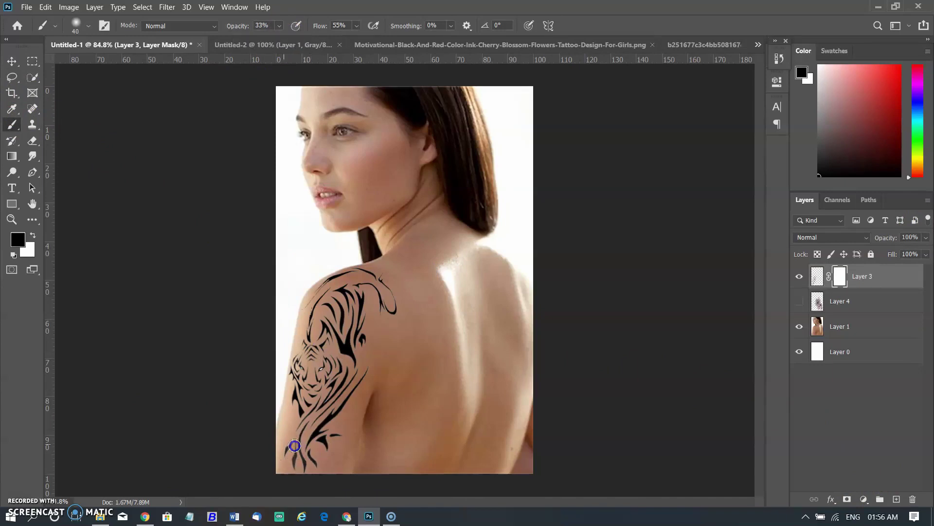
Step: Paint the mask to fade the tattoo's lower end and the area near the neck
mouse_move(359, 267)
mouse_down()
mouse_move(394, 443)
mouse_move(428, 300)
mouse_up()
click(777, 58)
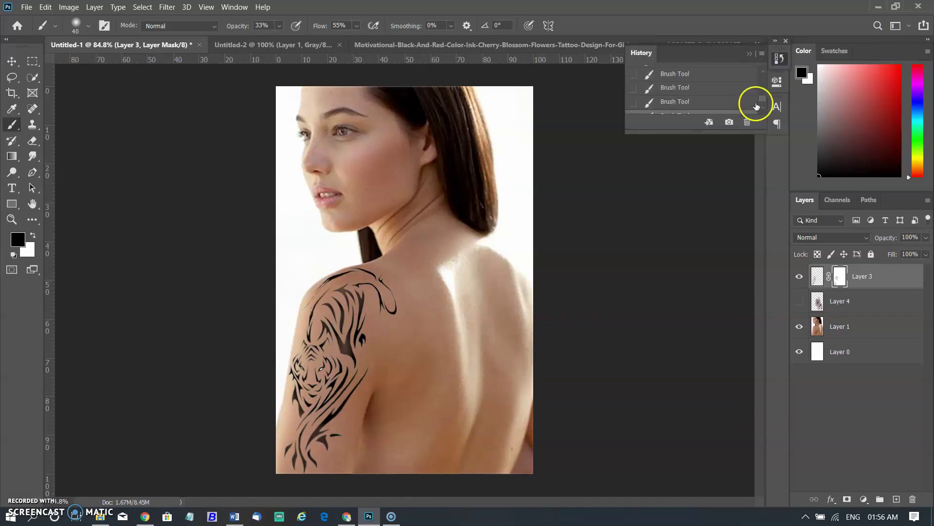
click(279, 26)
drag(287, 39, 298, 39)
key(ctrl+z)
mouse_move(340, 312)
mouse_down()
mouse_move(390, 267)
mouse_move(298, 455)
mouse_up()
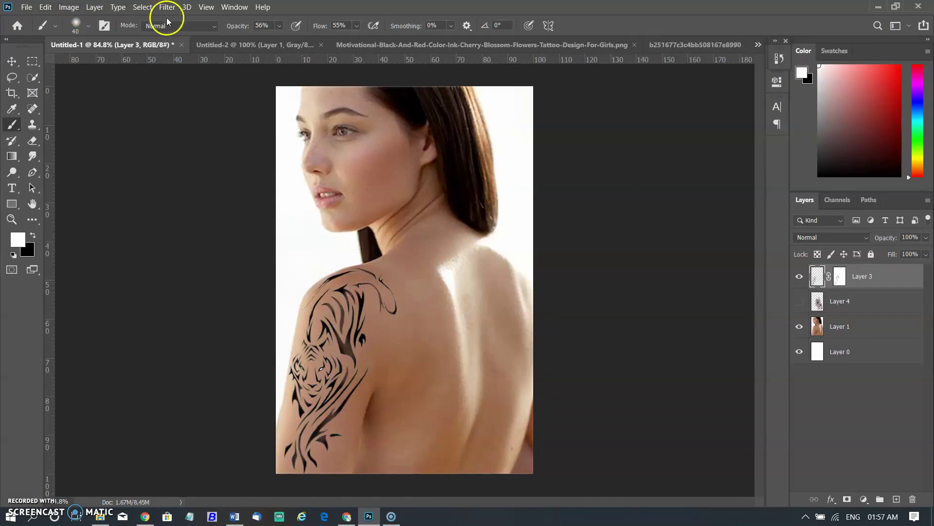
Step: Give the tiger a 1.5 px Gaussian Blur, then paint white to reveal it near the shoulder top
click(167, 10)
click(327, 183)
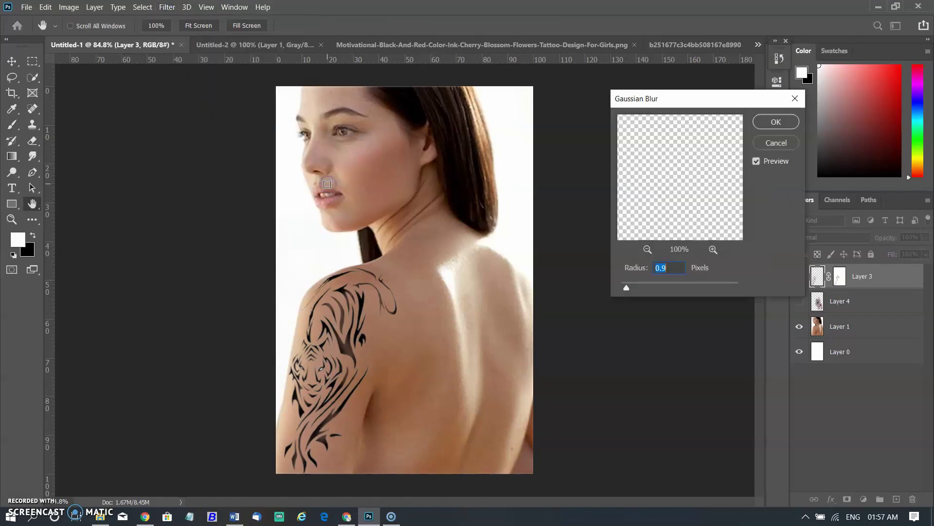
drag(627, 288, 631, 288)
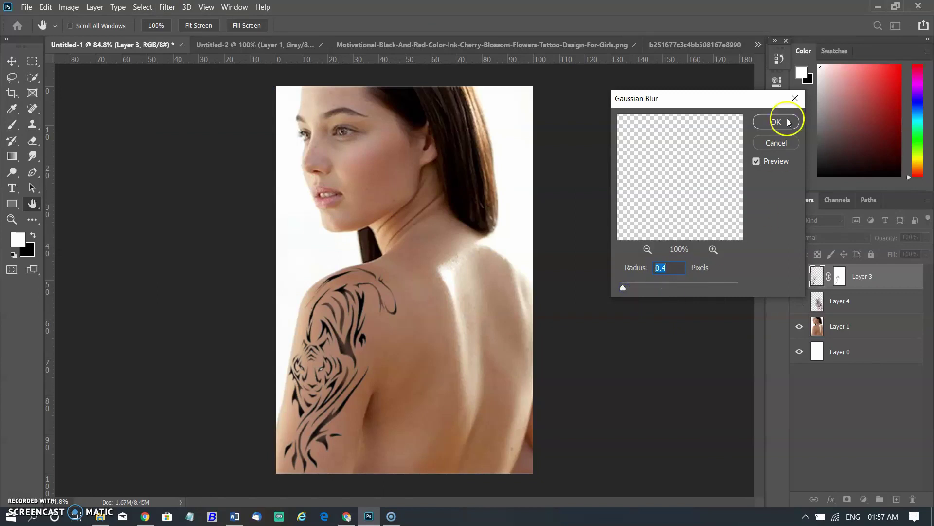
click(776, 121)
key(x)
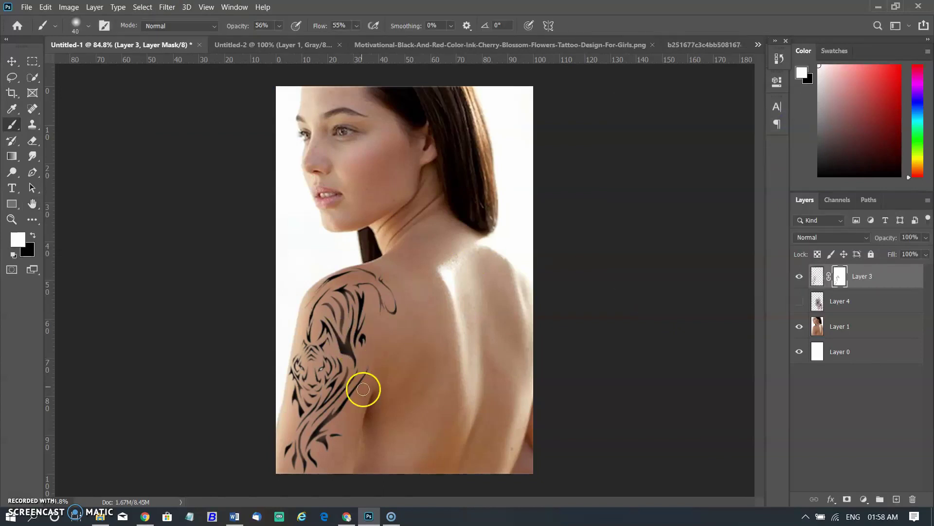
drag(346, 297, 323, 308)
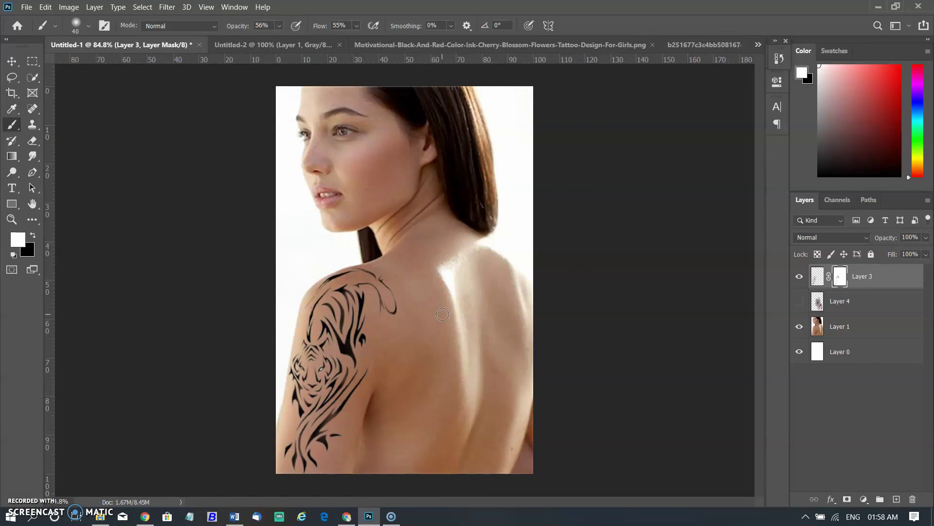
Step: Hide the tiger layer, copy the cherry-blossom artwork, and return to the Untitled-1 photo
click(800, 277)
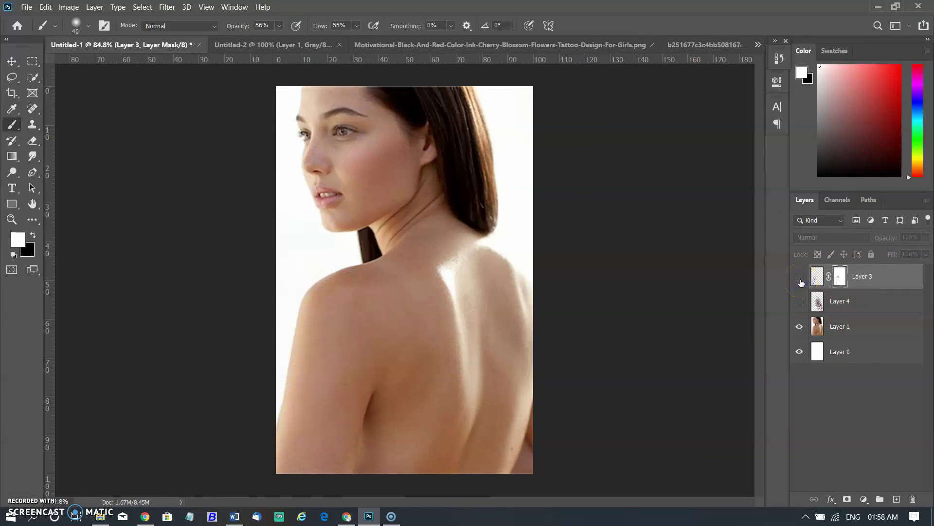
click(701, 45)
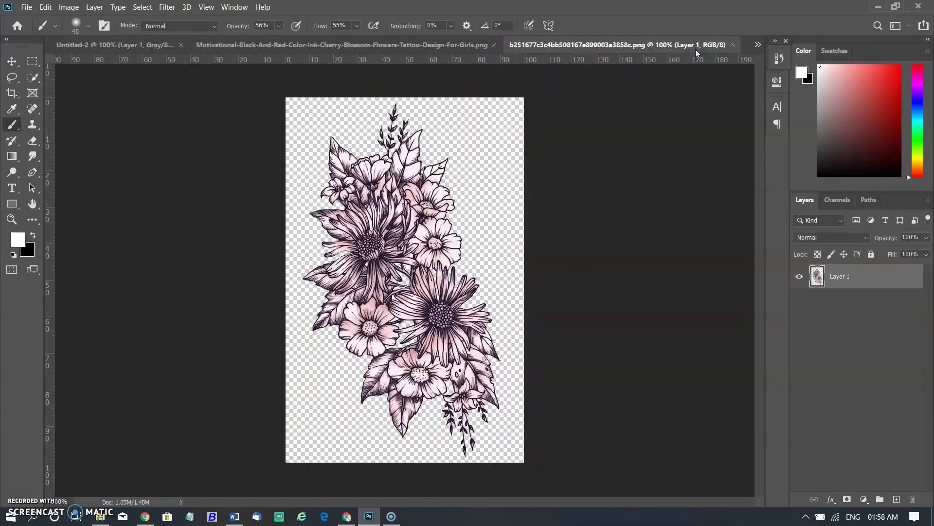
click(452, 45)
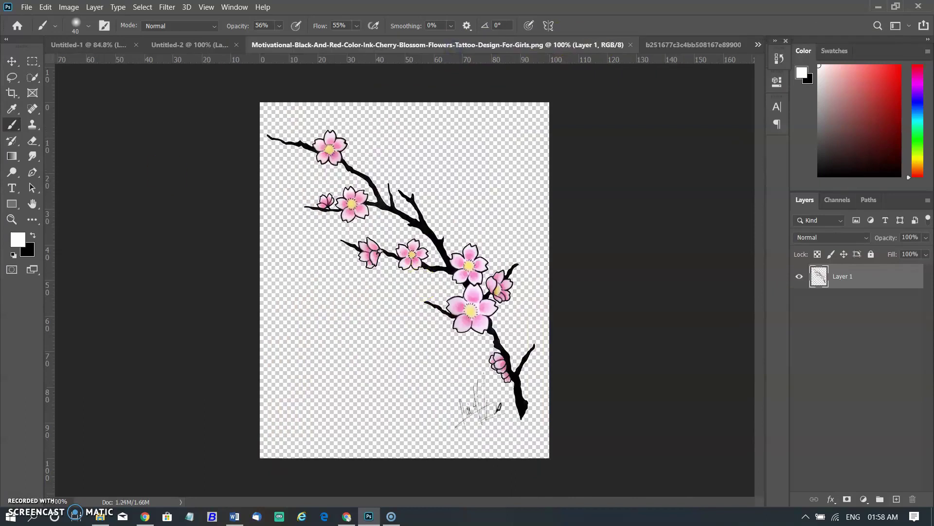
key(v)
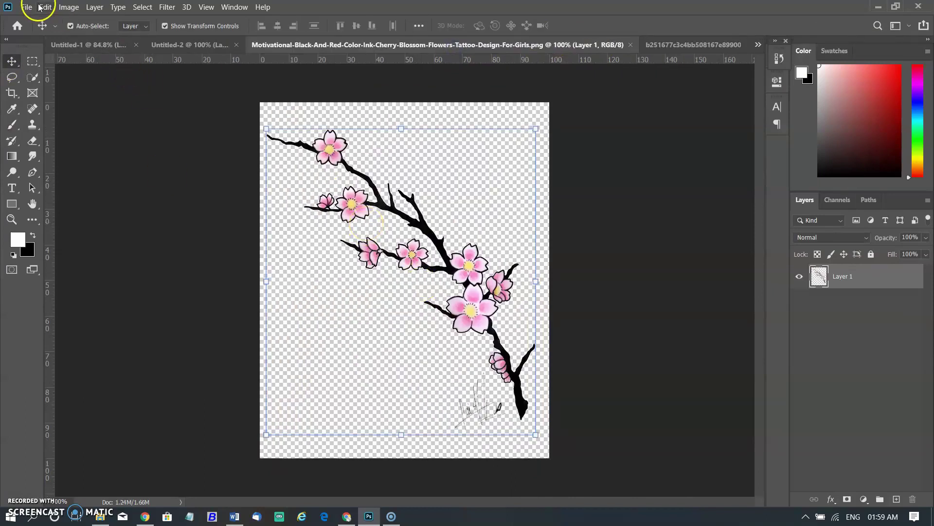
click(43, 7)
click(53, 83)
click(87, 44)
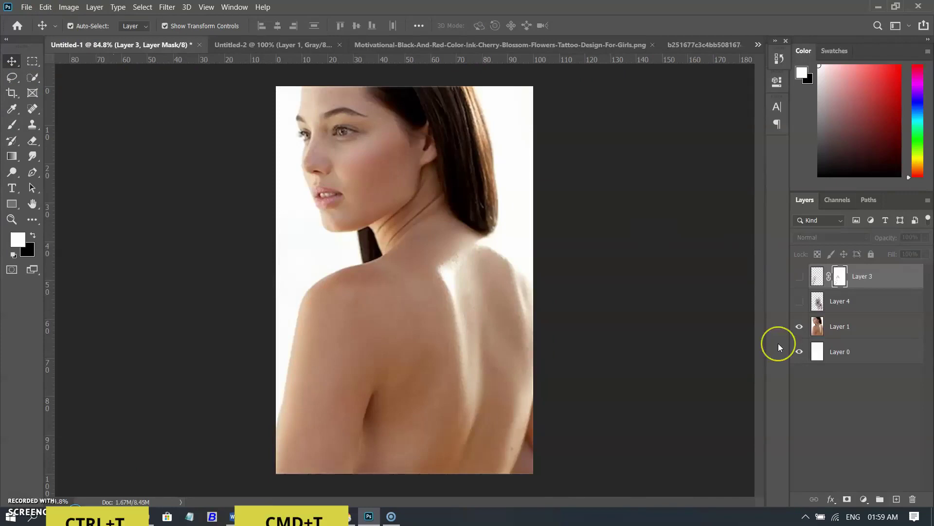
Step: Paste the cherry blossom into the photo, shrinking it and moving it up-left
key(ctrl+v)
drag(479, 361, 467, 348)
key(Return)
key(e)
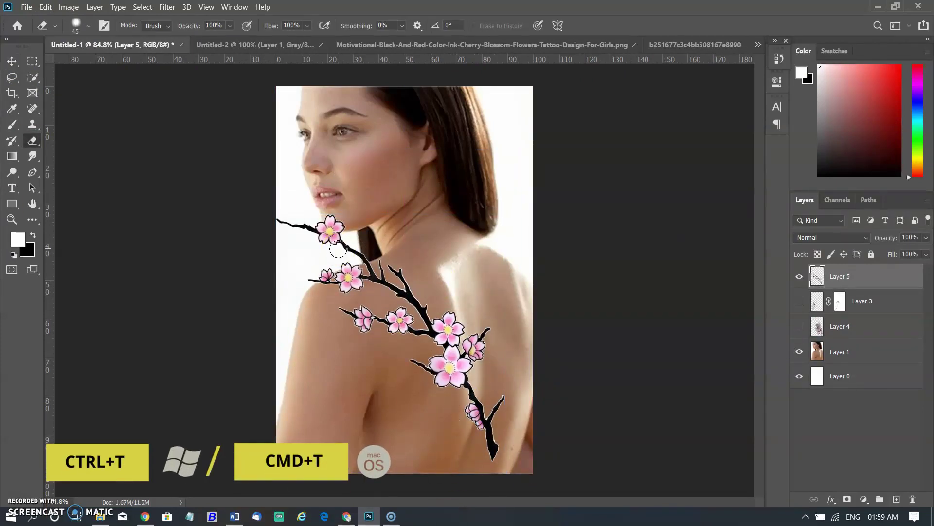
Step: Move, rotate, skew and narrow the blossom to sit across the shoulder blade
key(ctrl+t)
drag(341, 253, 411, 292)
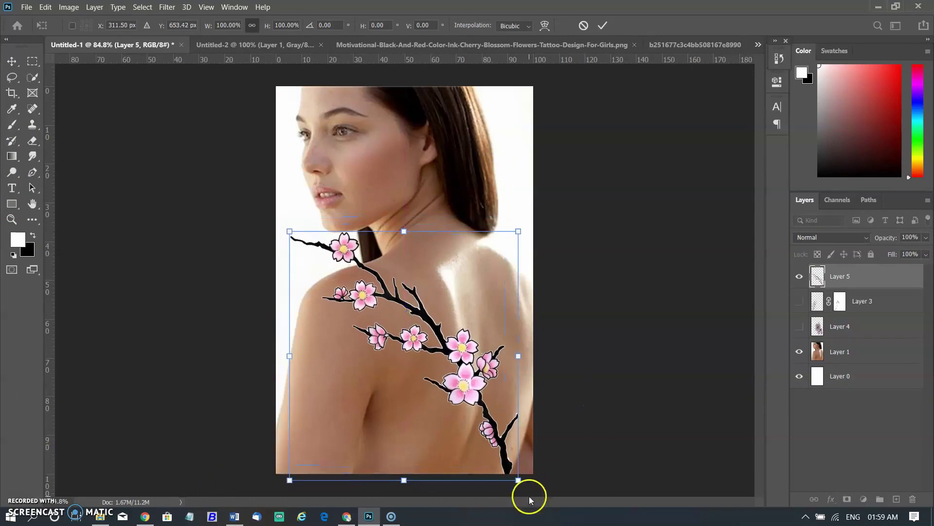
mouse_move(527, 494)
mouse_down()
mouse_move(484, 503)
mouse_move(486, 246)
mouse_move(498, 238)
mouse_up()
right_click(487, 247)
click(524, 291)
mouse_move(282, 236)
mouse_down()
mouse_move(344, 277)
mouse_move(345, 293)
mouse_up()
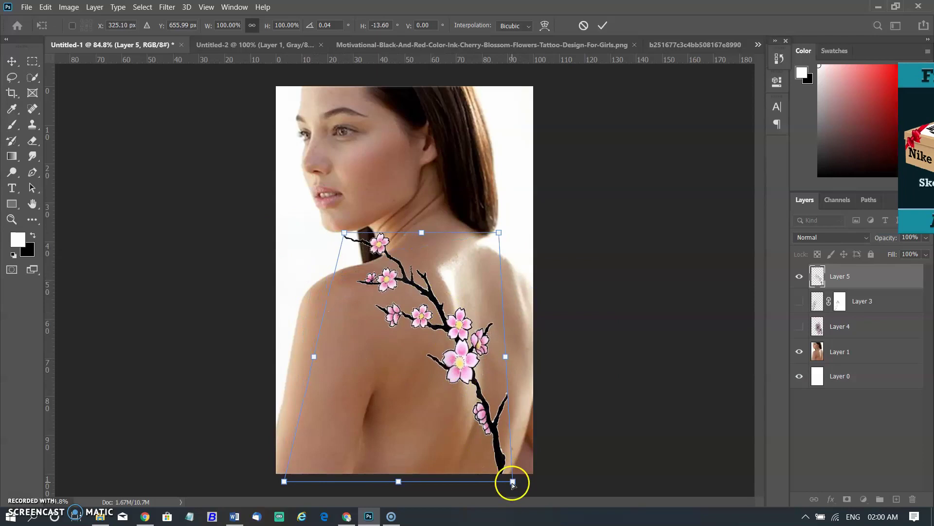
drag(511, 480, 464, 480)
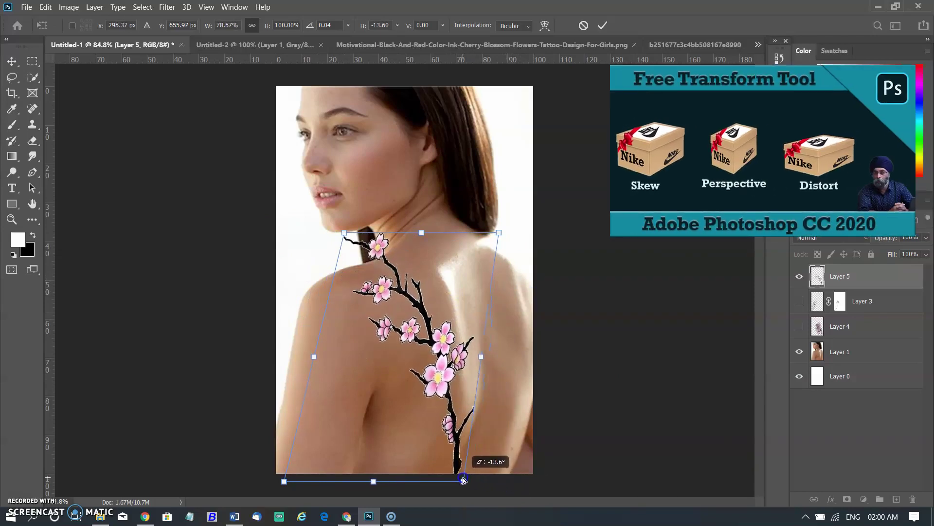
mouse_move(464, 480)
mouse_down()
mouse_move(482, 482)
mouse_move(461, 481)
mouse_up()
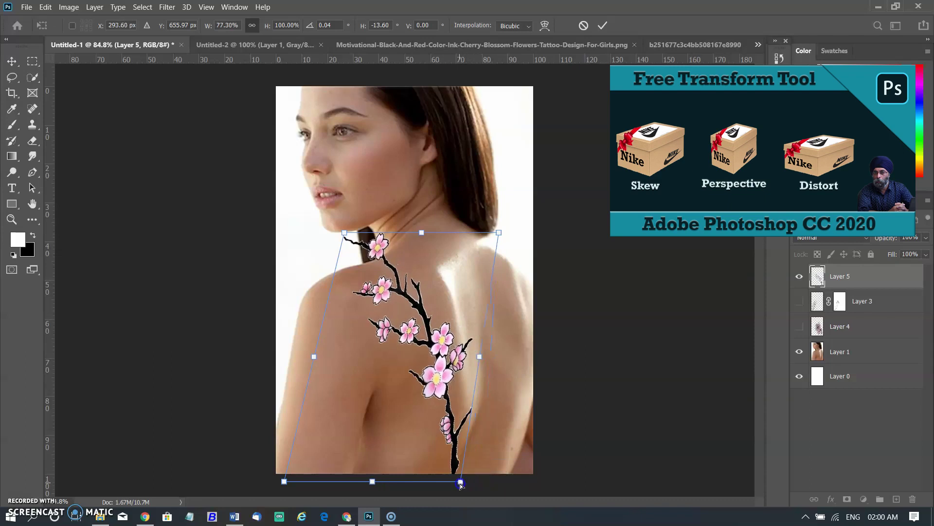
Step: Warp the blossom's 4x4 mesh to bend it over the shoulder, then commit
right_click(437, 345)
click(467, 194)
click(209, 25)
click(209, 69)
drag(360, 248, 395, 249)
drag(357, 348, 338, 340)
drag(461, 482, 445, 477)
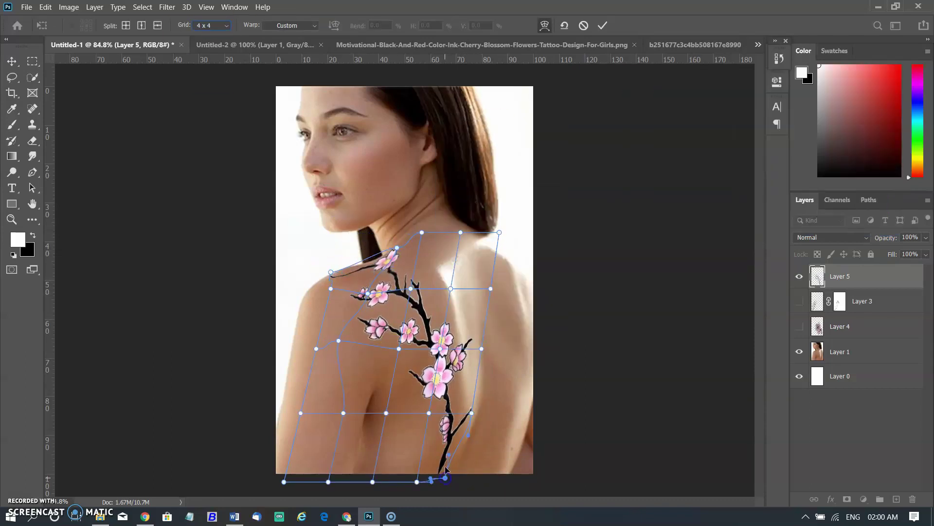
drag(411, 289, 420, 282)
drag(438, 413, 440, 408)
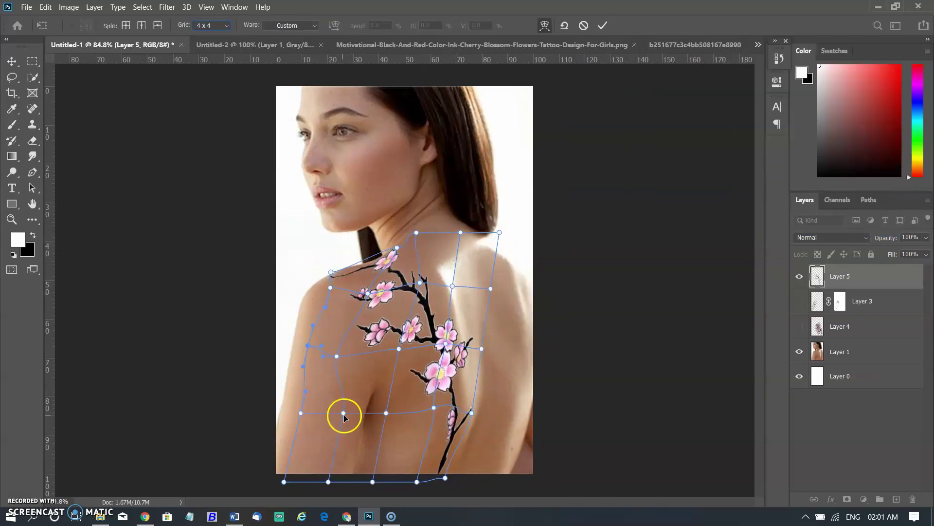
click(630, 109)
Step: Move the blossom about 90 px right and warp it again along the back
mouse_move(431, 324)
mouse_down()
mouse_move(475, 323)
mouse_move(423, 324)
mouse_up()
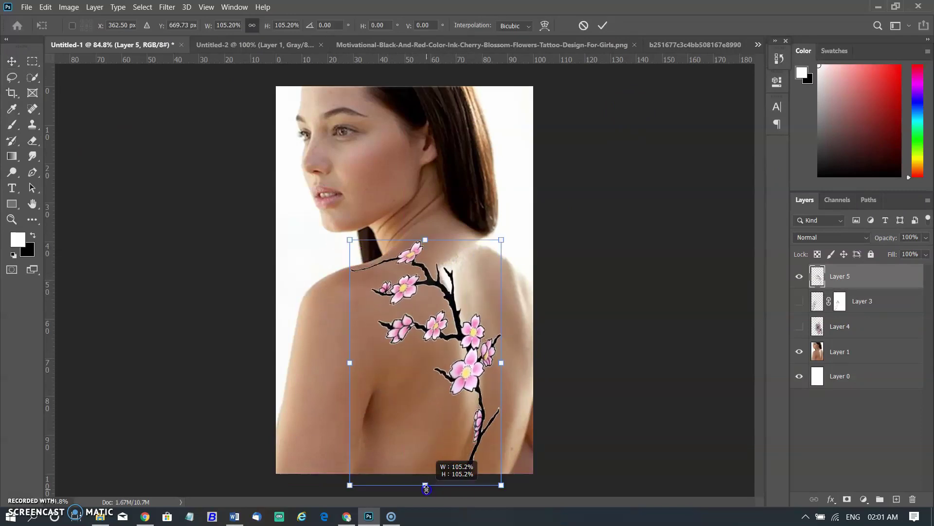
right_click(473, 350)
click(506, 194)
click(209, 26)
click(210, 69)
drag(502, 485, 494, 484)
drag(464, 302, 498, 298)
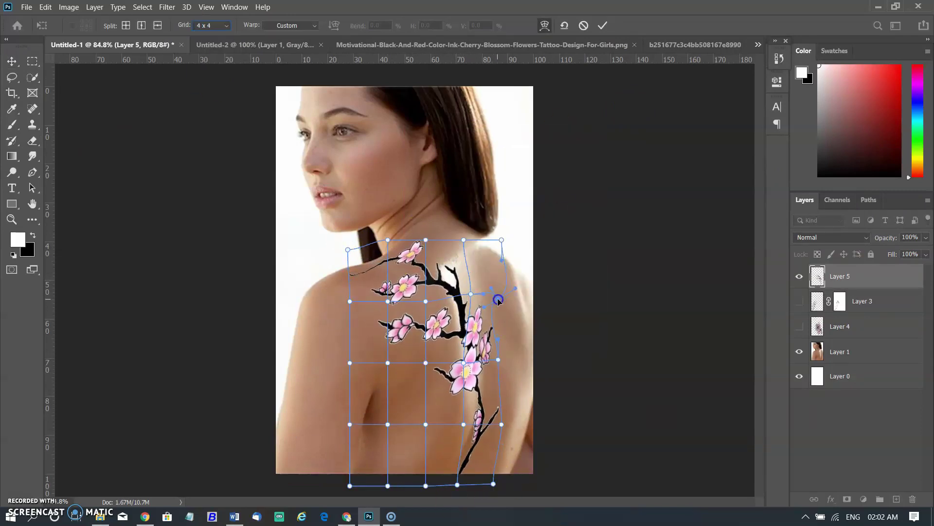
drag(501, 424, 500, 407)
drag(426, 363, 368, 334)
key(Return)
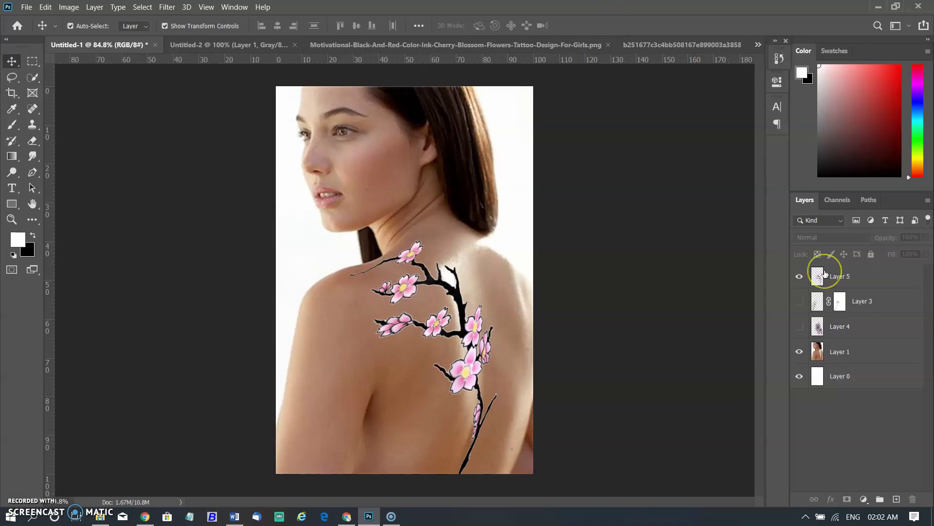
Step: Apply a Gaussian Blur to the blossom layer
click(825, 274)
click(167, 7)
key(Return)
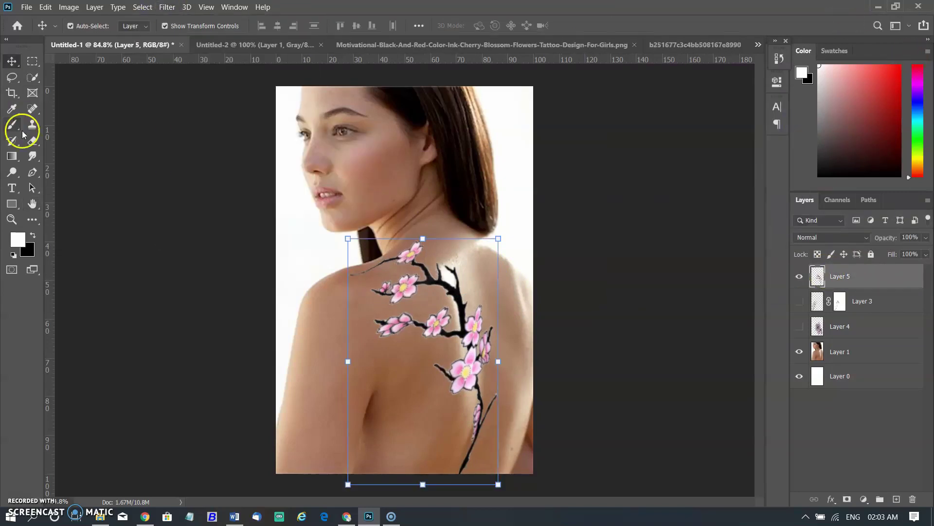
Step: Add a mask to Layer 5 and paint black to fade a flower into the skin
click(22, 130)
click(848, 499)
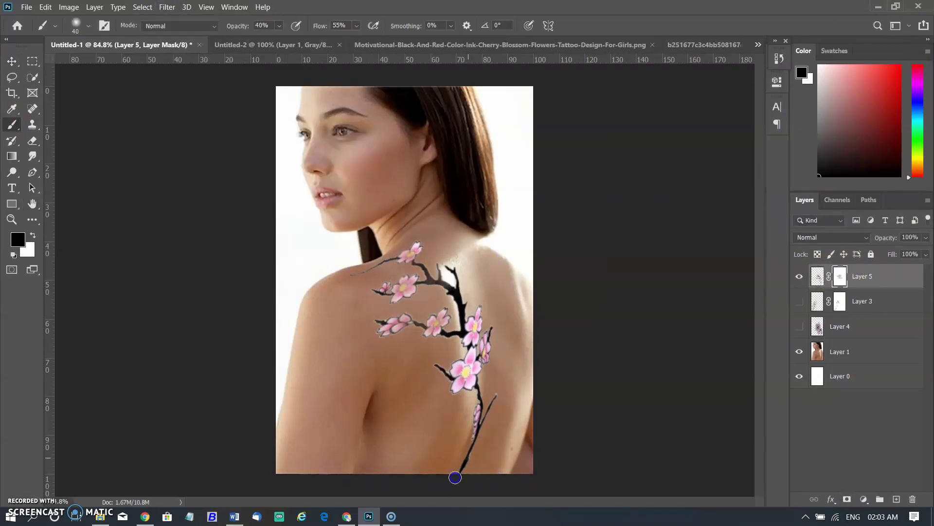
click(451, 318)
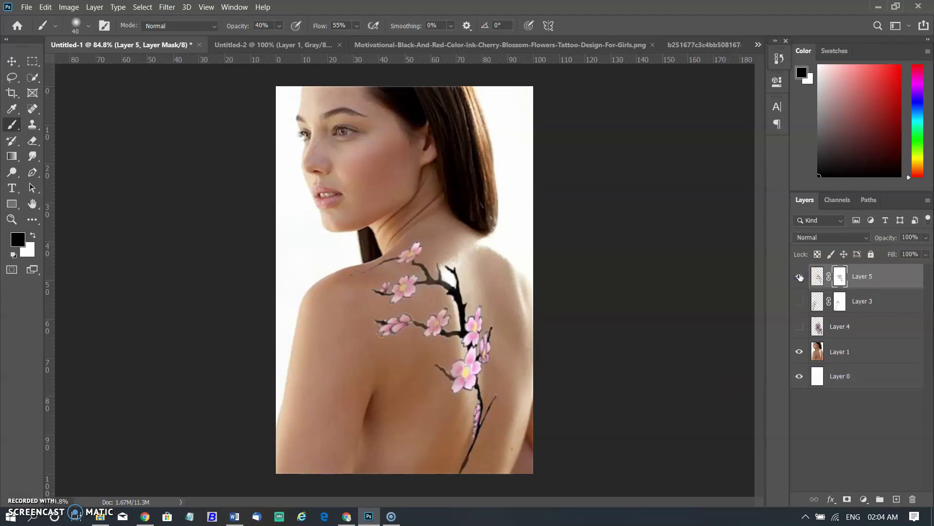
Step: Toggle Layer 5 and Layer 3 visibility to compare, leaving only the tiger showing
click(799, 276)
click(799, 301)
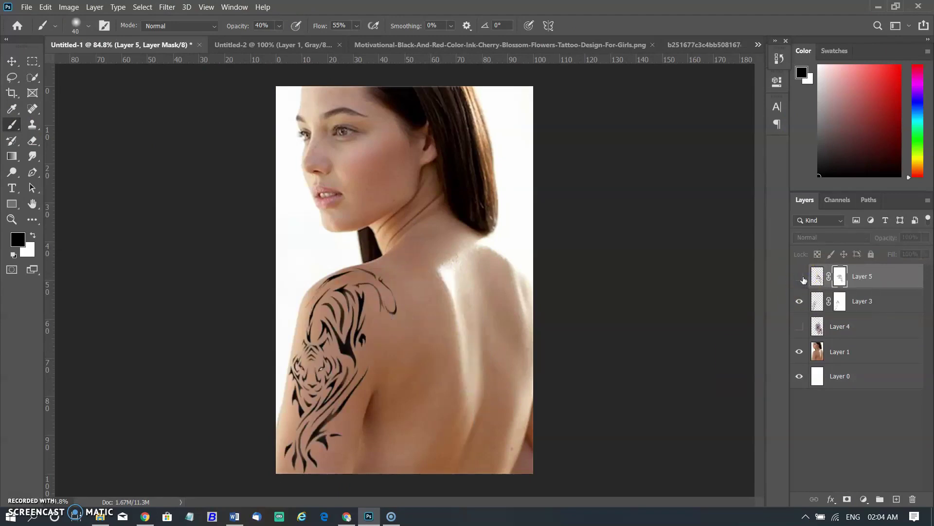
click(800, 301)
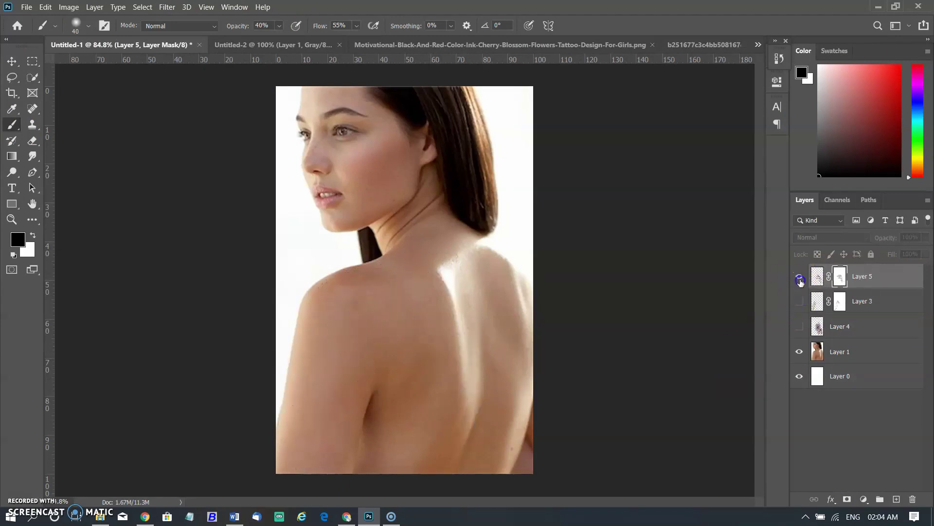
click(799, 277)
click(799, 277)
click(800, 301)
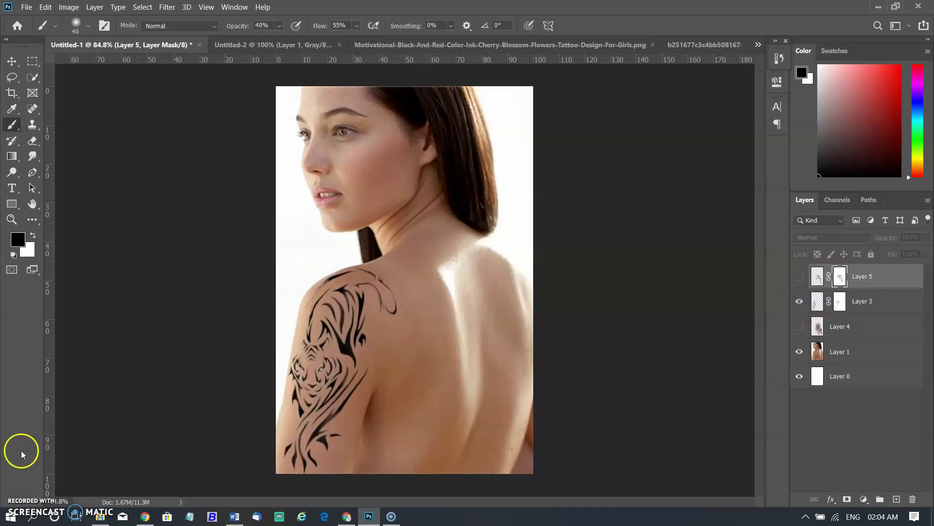